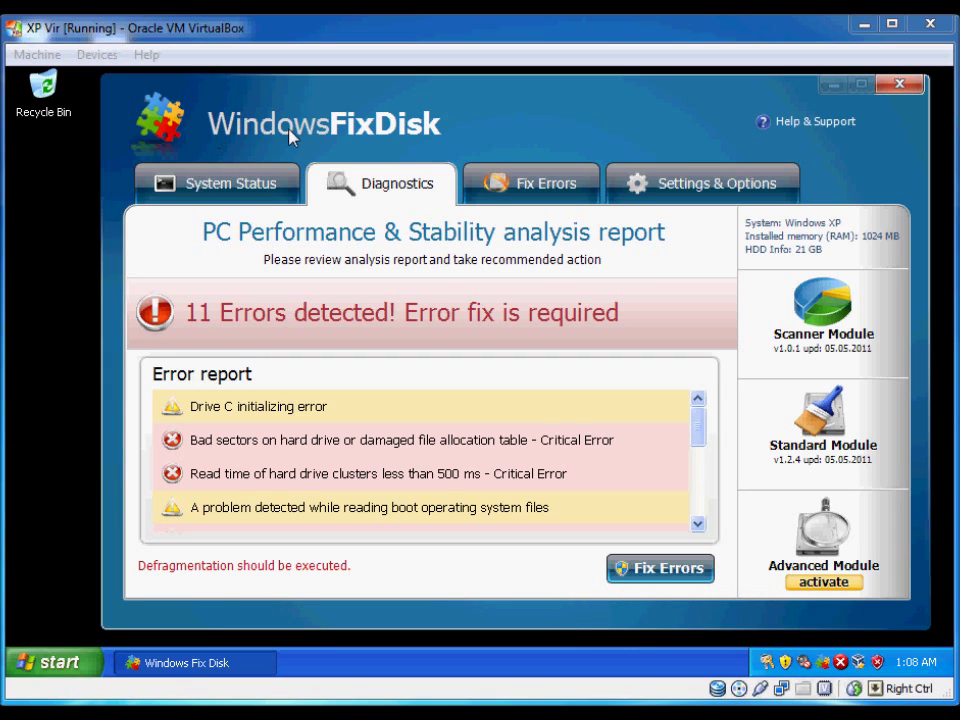
Open My Computer and move the Windows Fix Disk window aside to uncover the folder window
{"action": "left_click", "coordinate": [197, 126]}
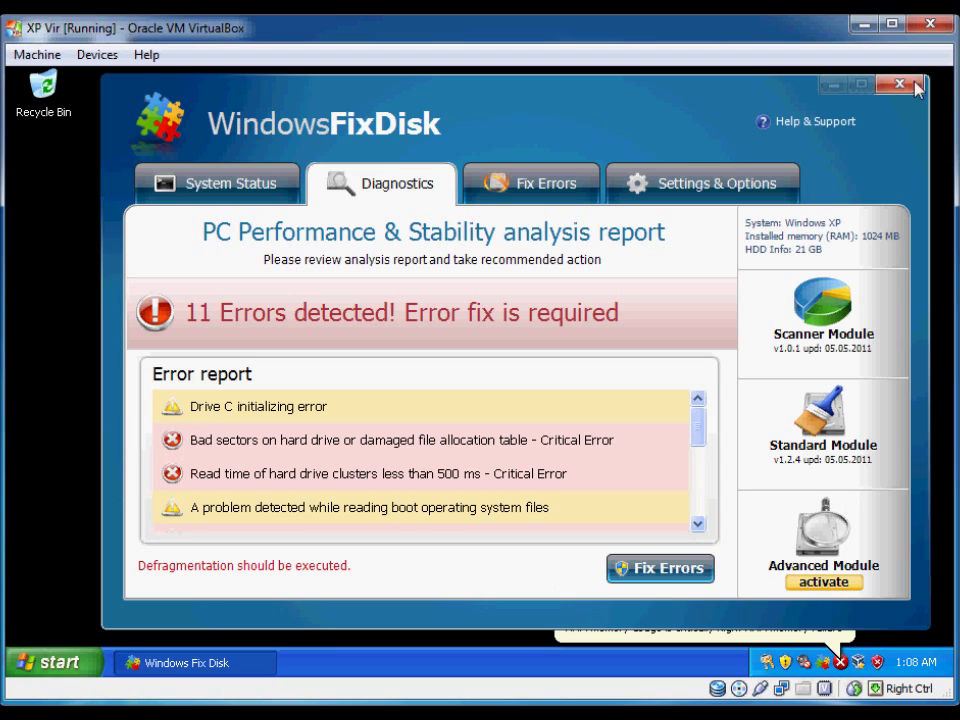
{"action": "left_click", "coordinate": [55, 662]}
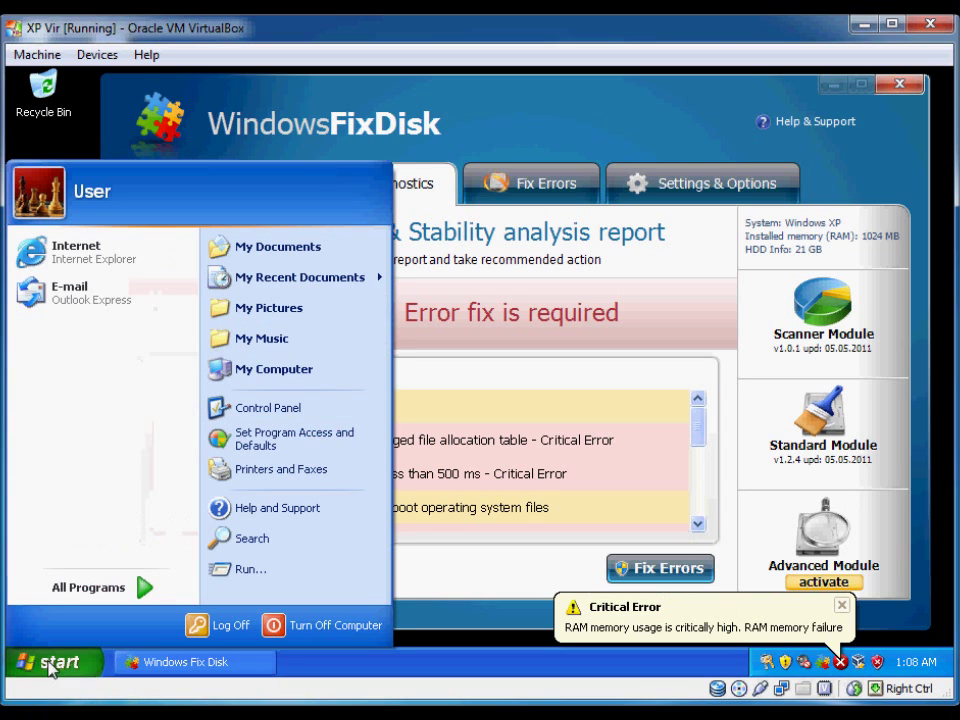
{"action": "left_click", "coordinate": [274, 369]}
{"action": "left_click_drag", "start_coordinate": [147, 108], "coordinate": [739, 119]}
{"action": "left_click", "coordinate": [196, 103]}
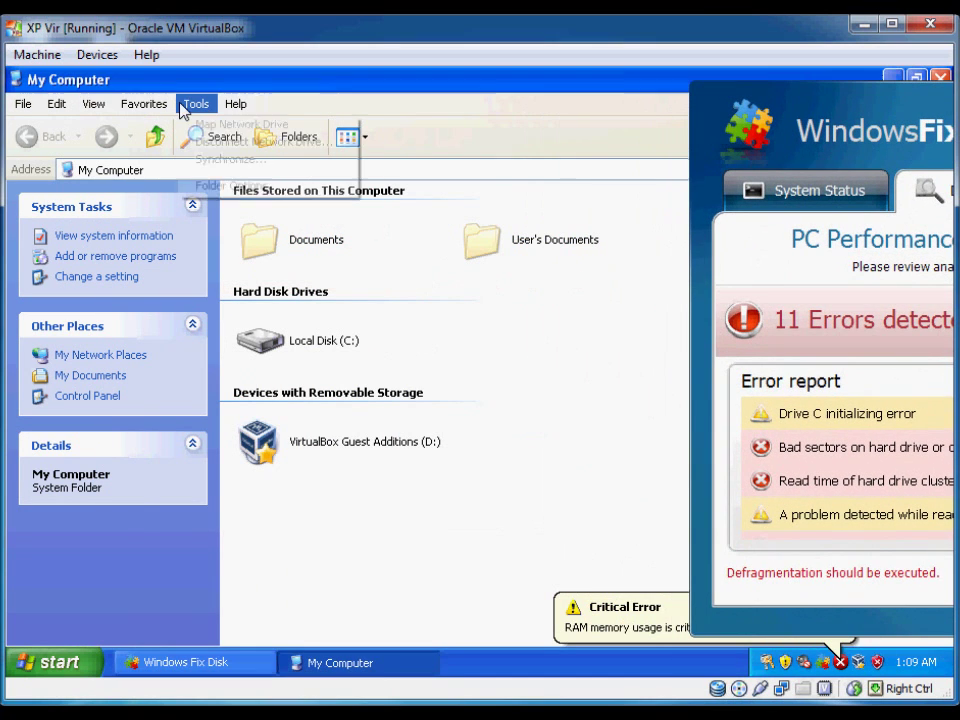
Examine the contents of Local Disk (C:) and the Start menu for missing files and programs
{"action": "left_click", "coordinate": [324, 343]}
{"action": "double_click", "coordinate": [317, 340]}
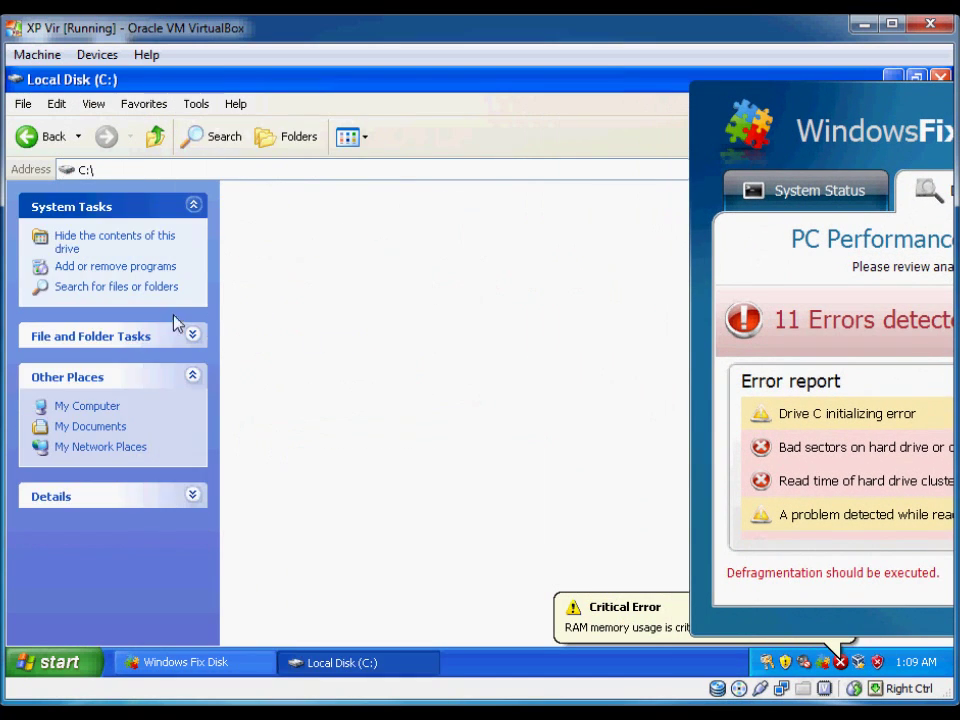
{"action": "left_click", "coordinate": [42, 662]}
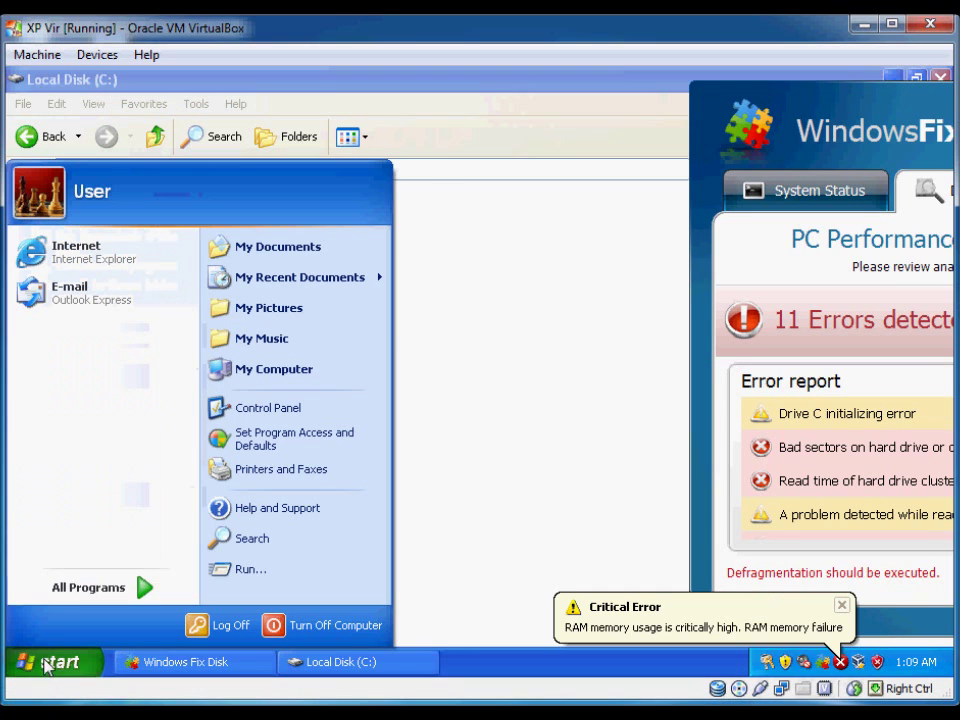
{"action": "left_click", "coordinate": [471, 364]}
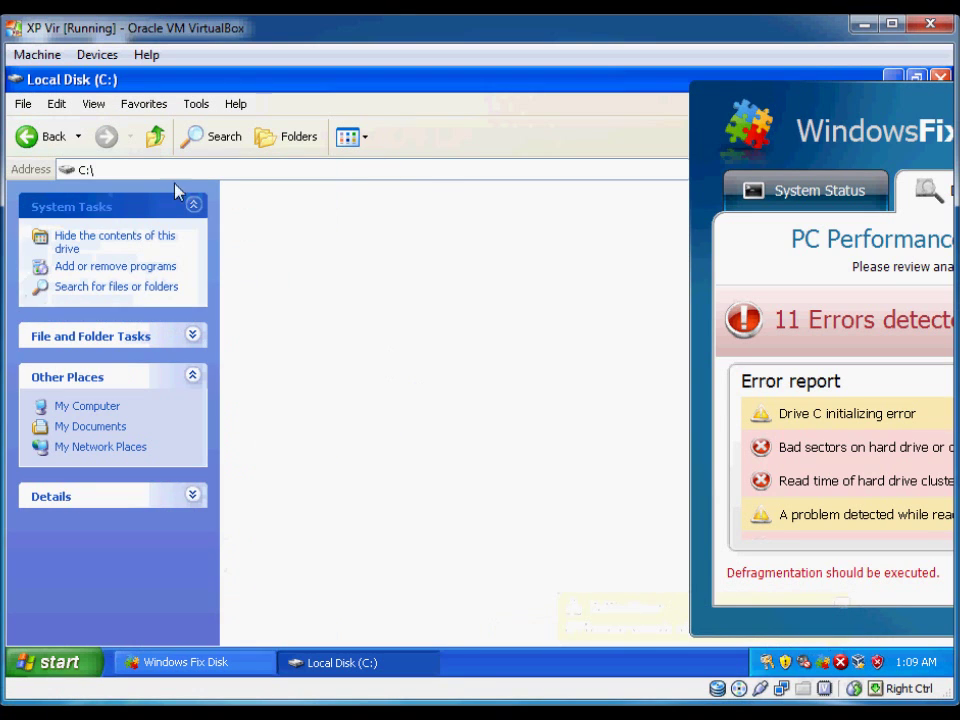
Return to My Computer and set the folder options to show hidden files and folders
{"action": "left_click", "coordinate": [155, 137]}
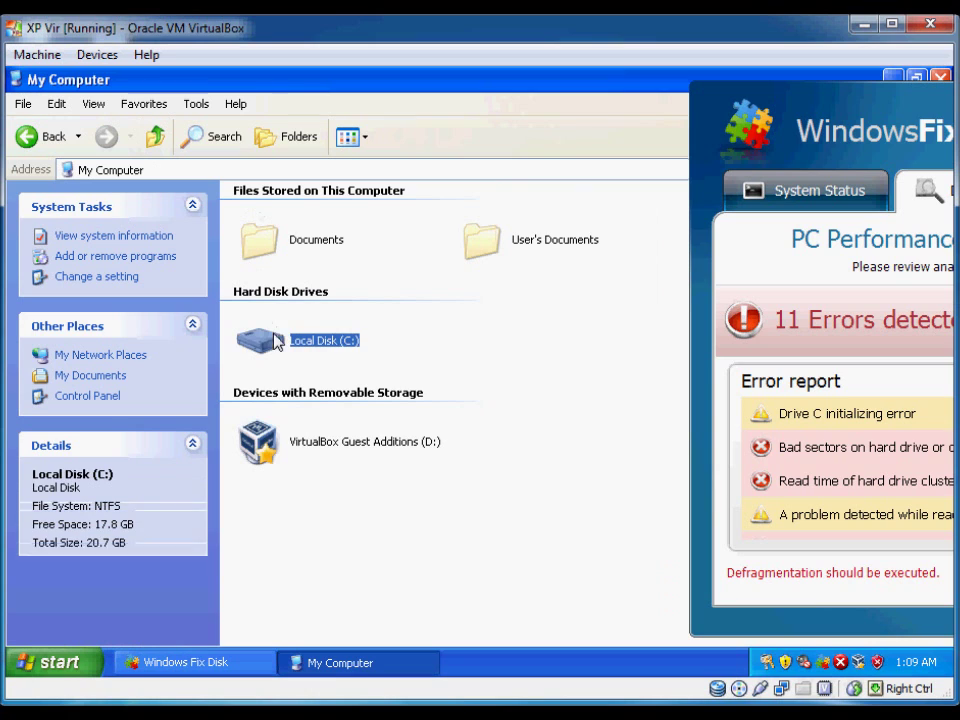
{"action": "left_click", "coordinate": [196, 103]}
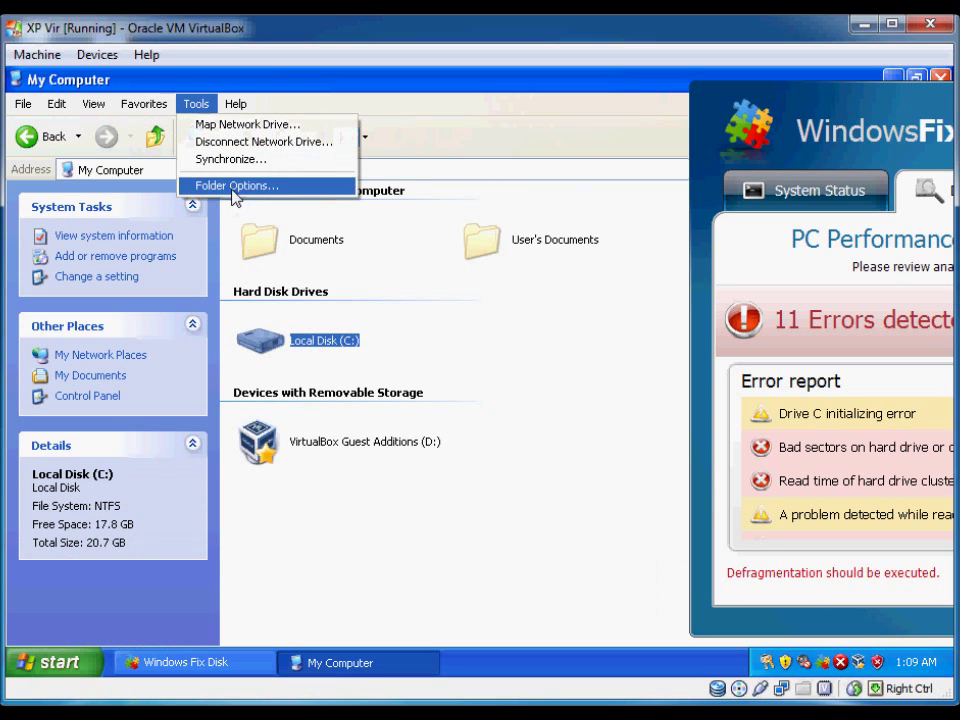
{"action": "left_click", "coordinate": [234, 184]}
{"action": "left_click", "coordinate": [97, 127]}
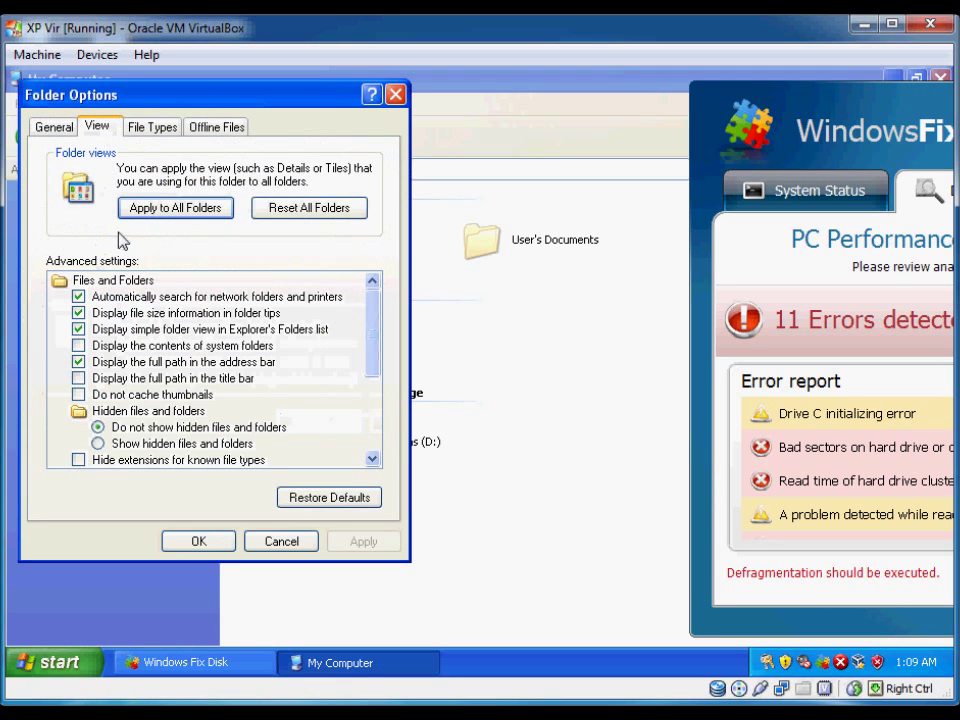
{"action": "left_click", "coordinate": [152, 444]}
{"action": "left_click", "coordinate": [185, 541]}
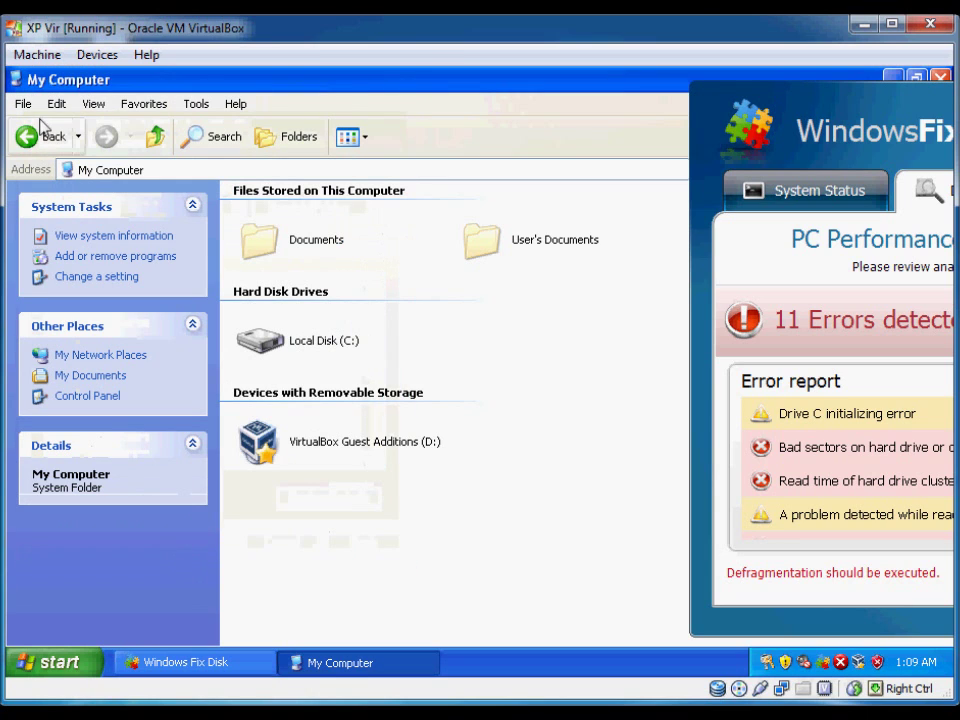
Close My Computer and launch D7 from the D7 desktop folder, skipping its update check
{"action": "double_click", "coordinate": [13, 79]}
{"action": "double_click", "coordinate": [43, 190]}
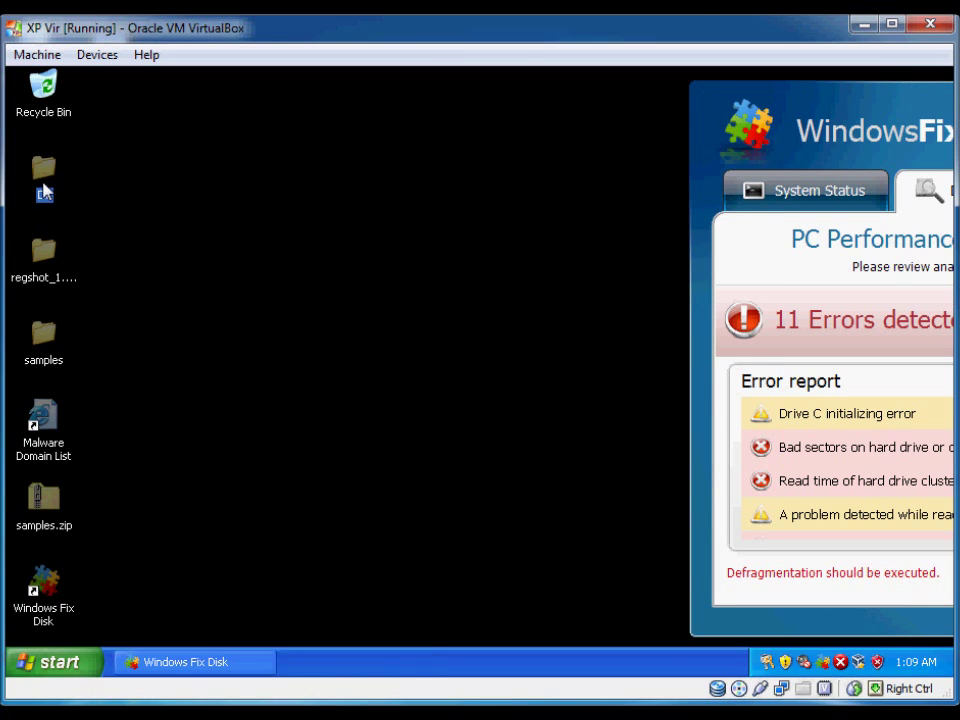
{"action": "double_click", "coordinate": [579, 394]}
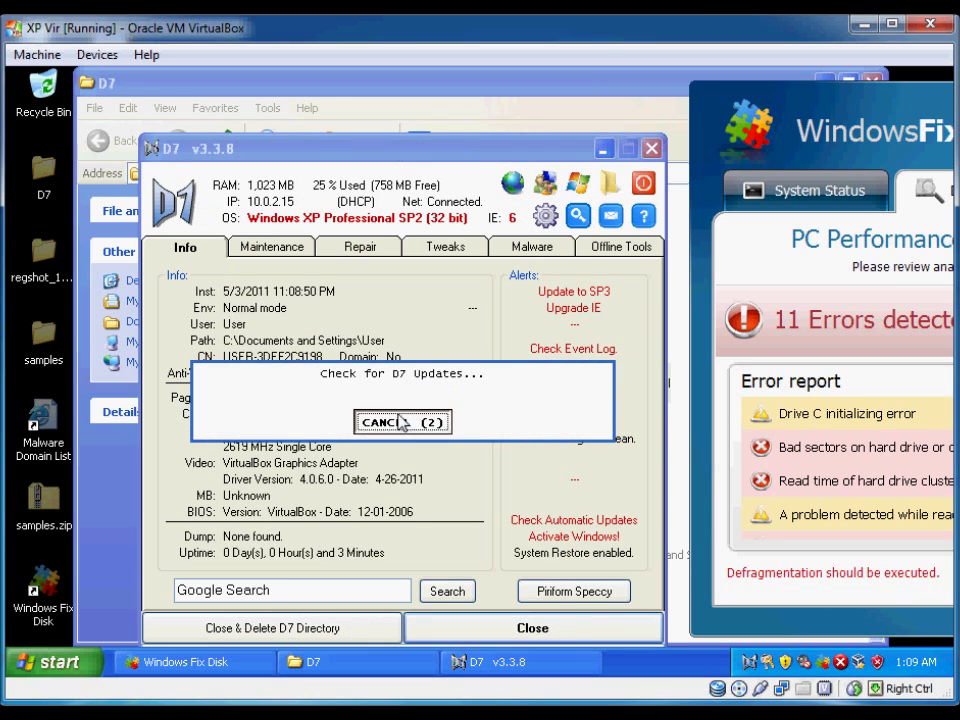
{"action": "left_click", "coordinate": [399, 422]}
{"action": "double_click", "coordinate": [87, 81]}
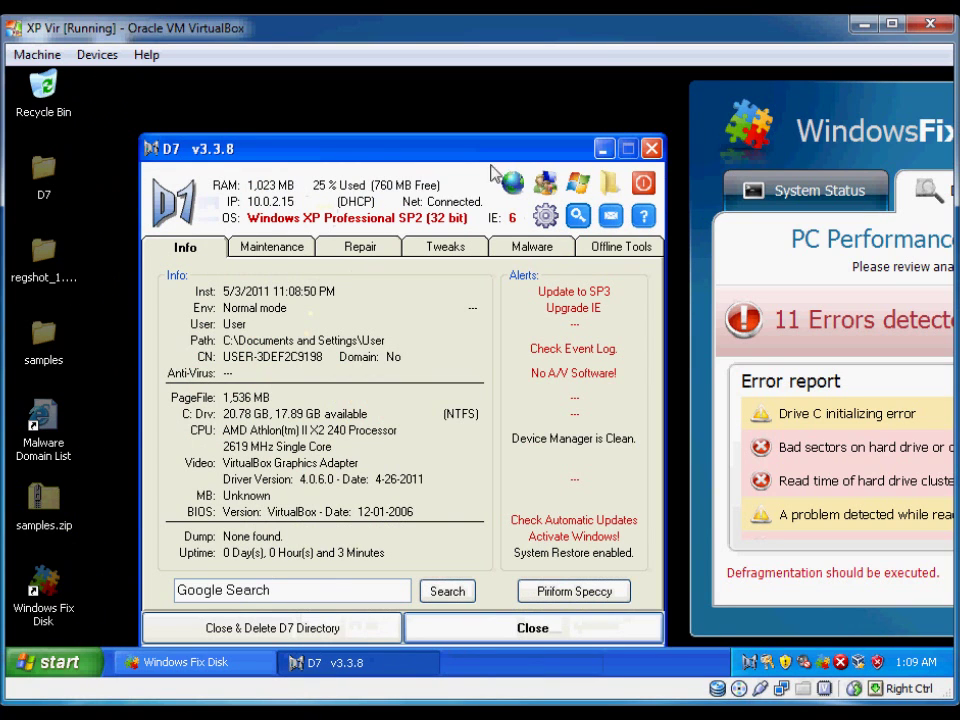
{"action": "left_click_drag", "start_coordinate": [541, 152], "coordinate": [484, 116]}
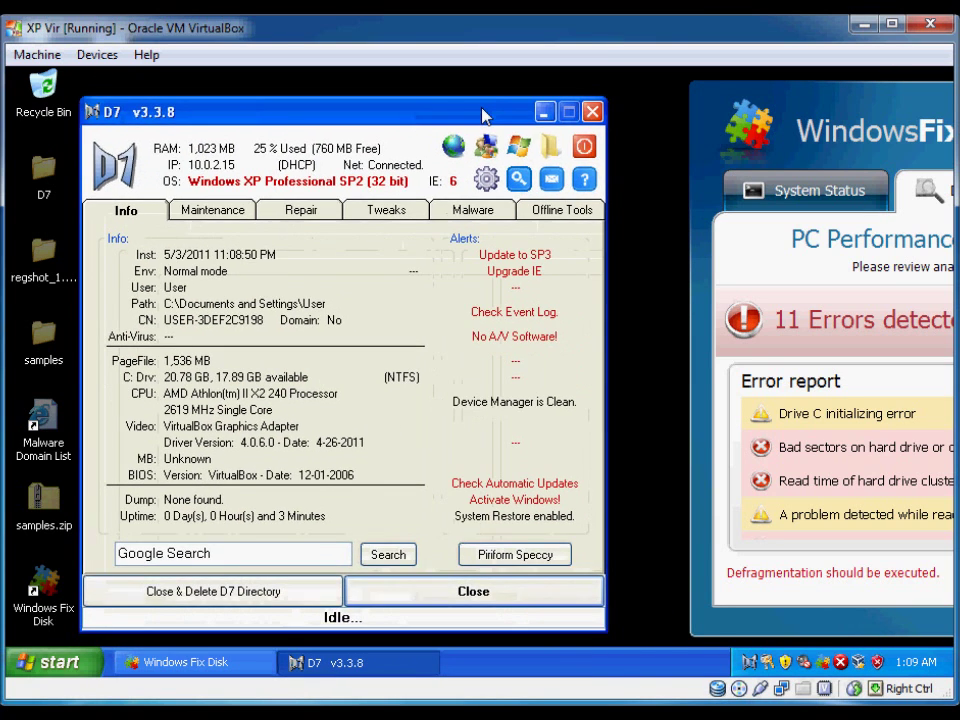
Start D7 Auto Mode with the preselected malware removal tasks
{"action": "left_click", "coordinate": [463, 219]}
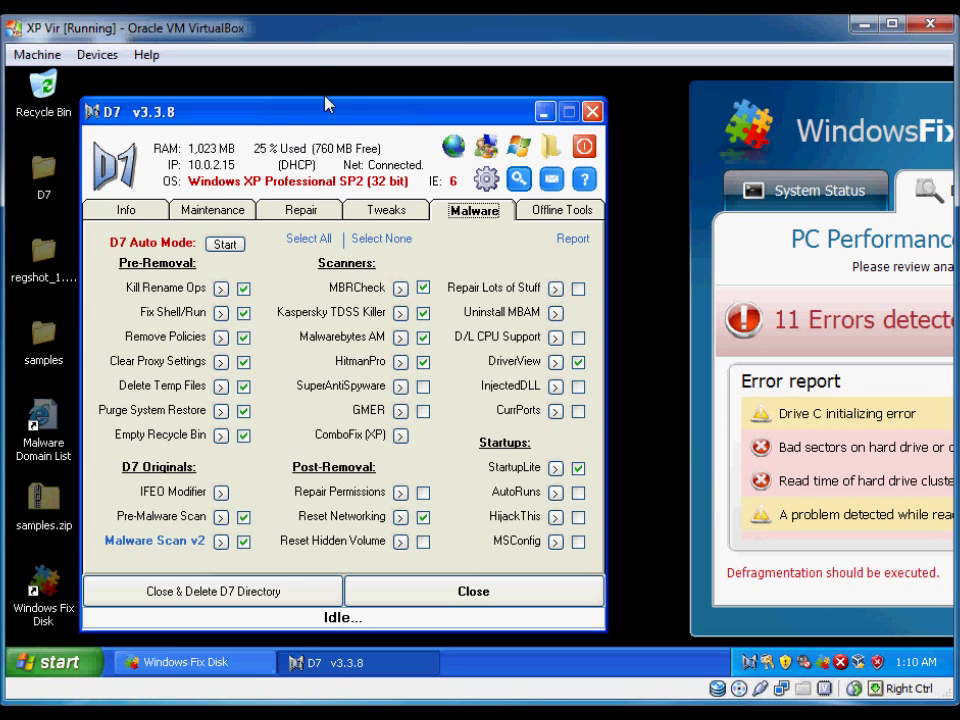
{"action": "left_click_drag", "start_coordinate": [332, 120], "coordinate": [342, 108]}
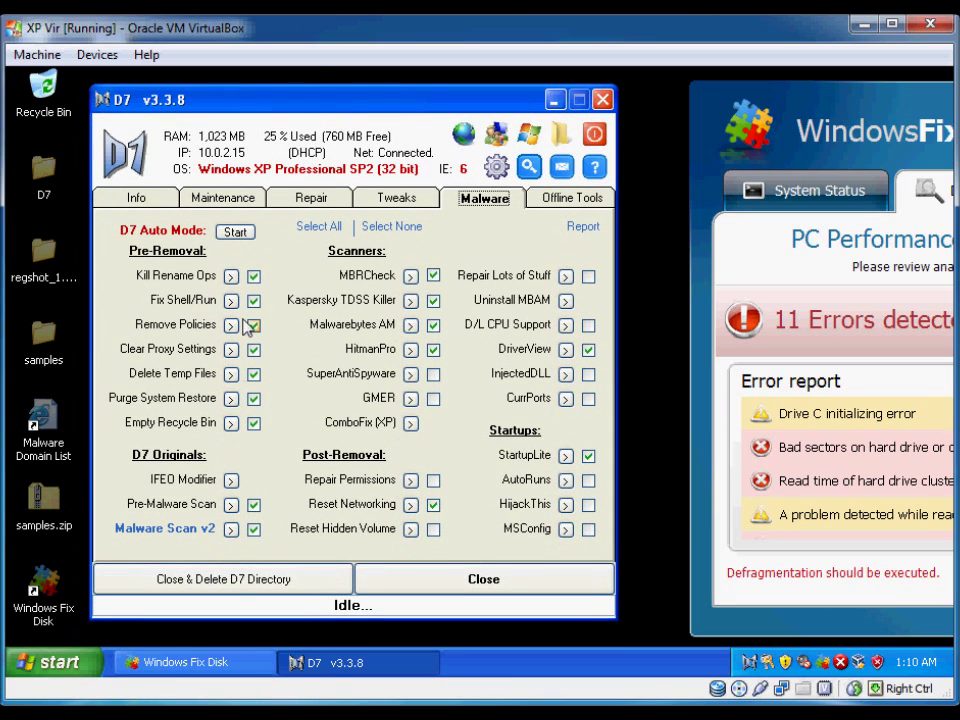
{"action": "left_click", "coordinate": [236, 233]}
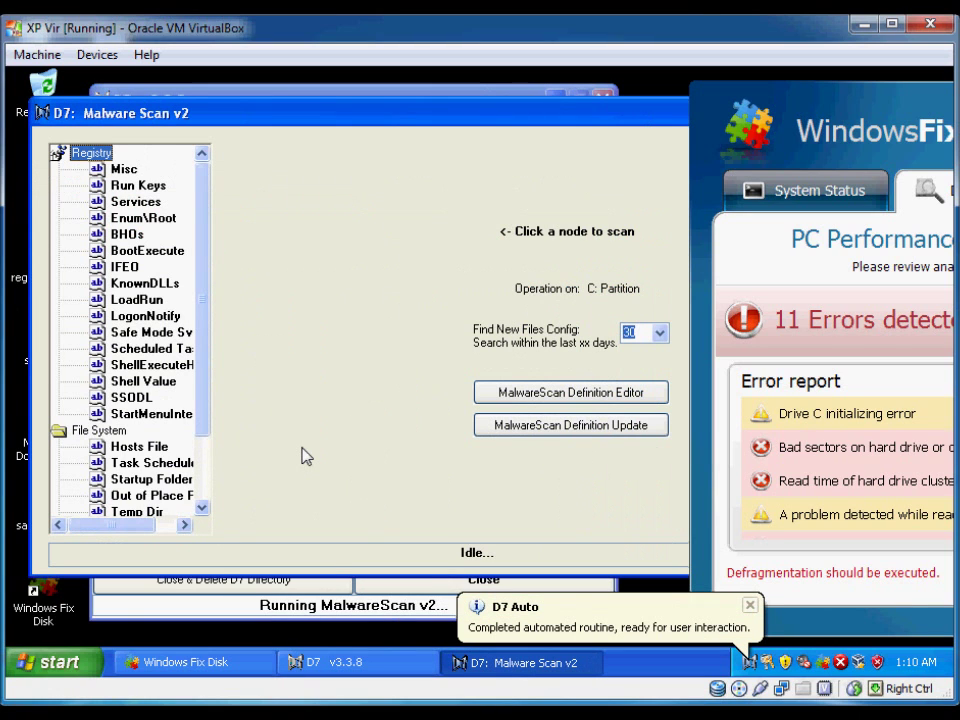
Move the Windows Fix Disk window almost off the desktop and dismiss the Critical Error balloon over Malware Scan v2
{"action": "left_click_drag", "start_coordinate": [756, 120], "coordinate": [959, 120]}
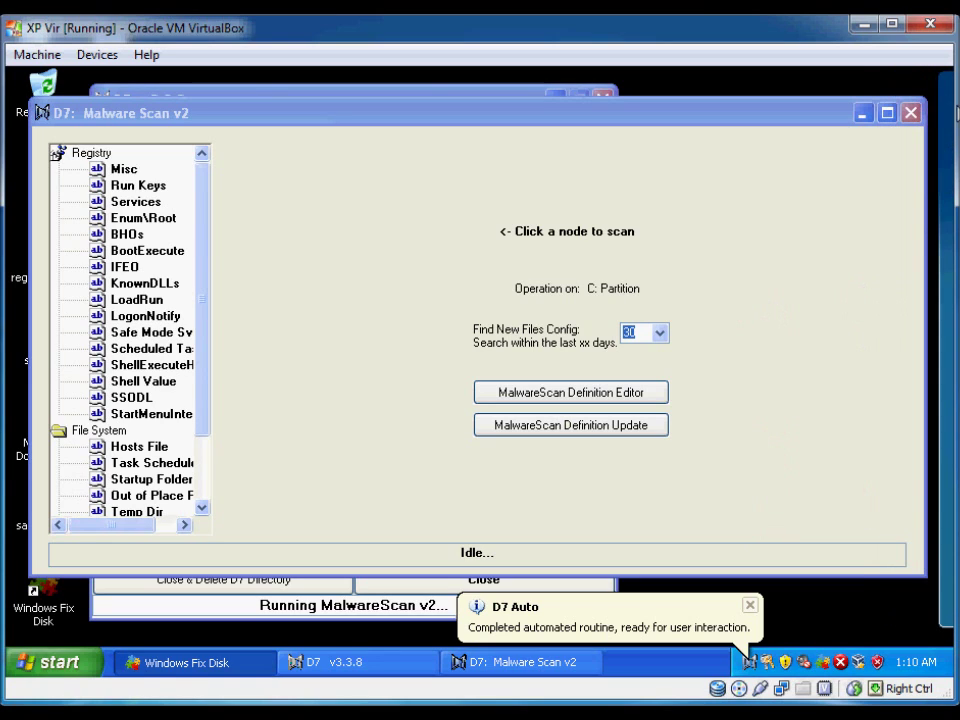
{"action": "left_click", "coordinate": [887, 120]}
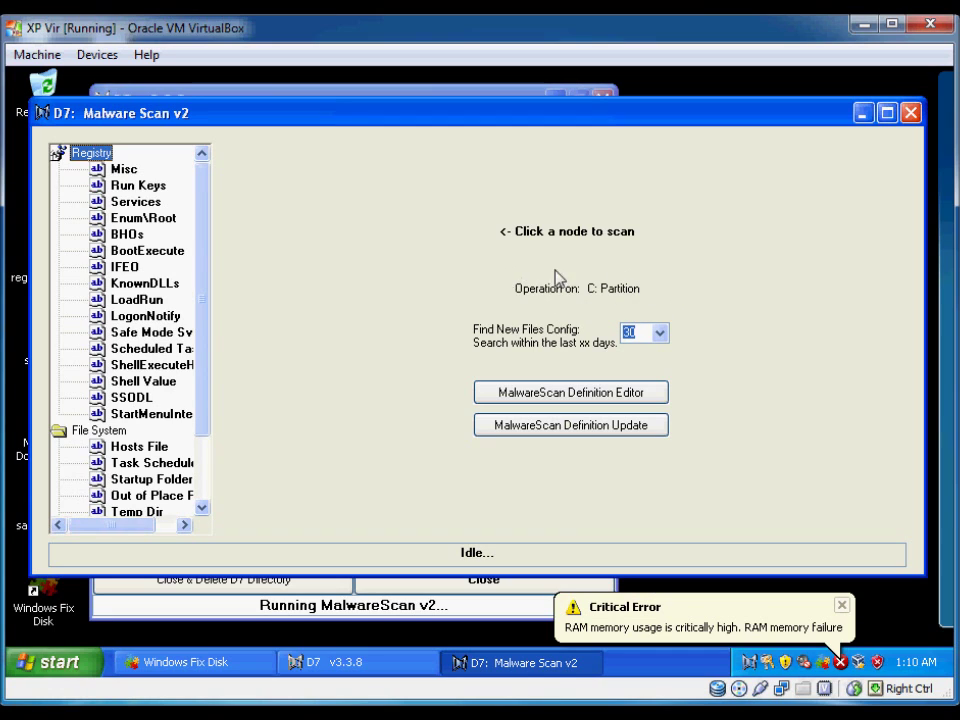
{"action": "left_click", "coordinate": [841, 605]}
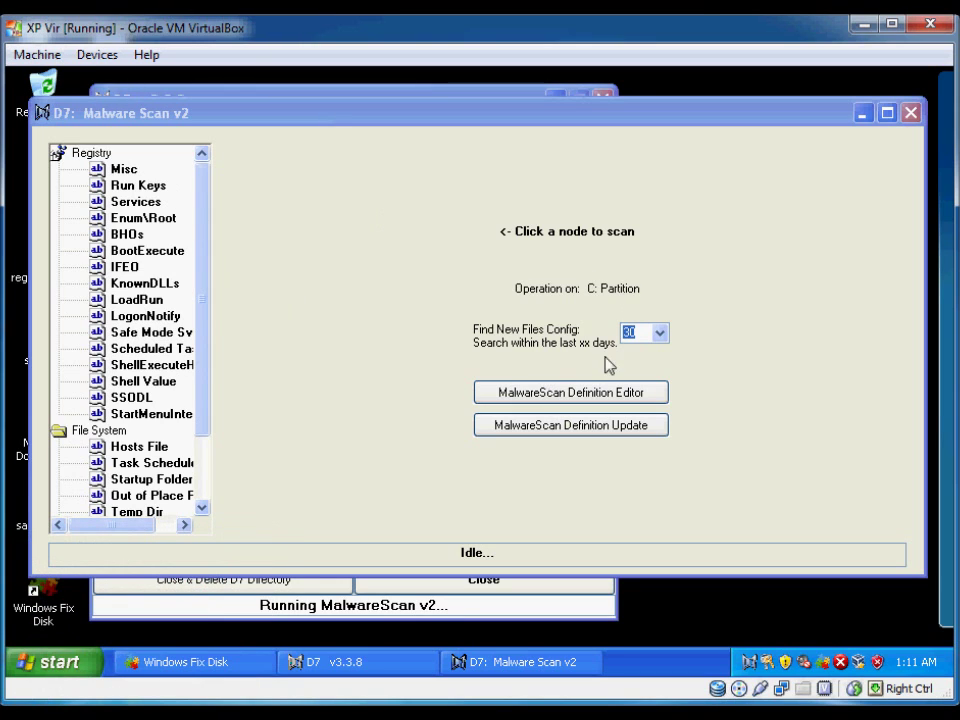
Review the network path in the MalwareScan definition update settings, then return to the Malware Scan v2 window
{"action": "left_click", "coordinate": [556, 428]}
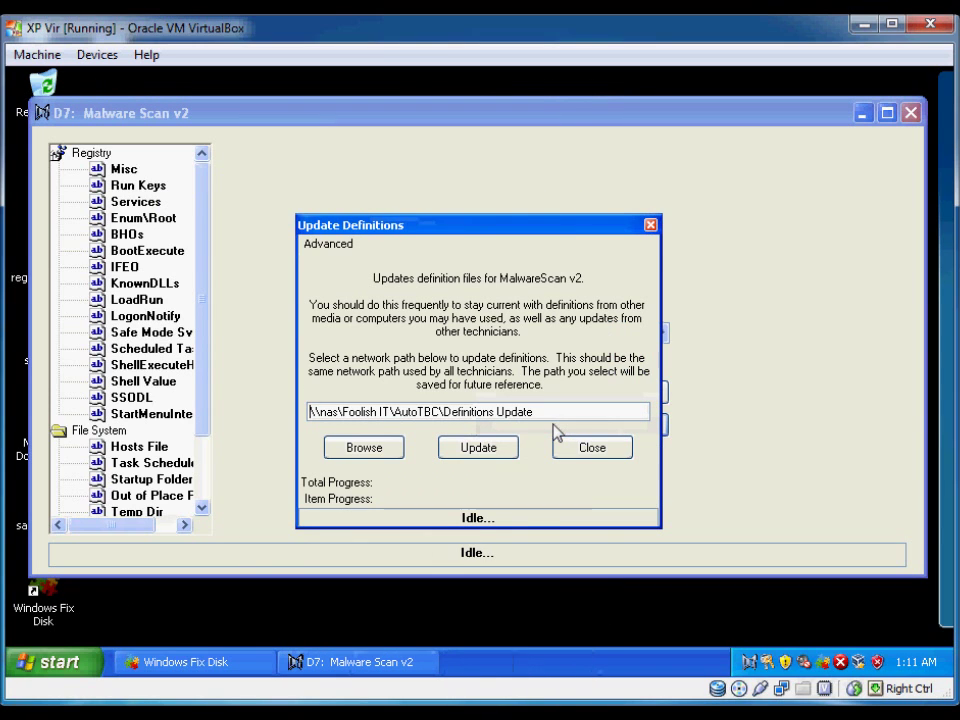
{"action": "mouse_move", "coordinate": [540, 414]}
{"action": "left_mouse_down"}
{"action": "mouse_move", "coordinate": [305, 411]}
{"action": "mouse_move", "coordinate": [527, 429]}
{"action": "left_mouse_up"}
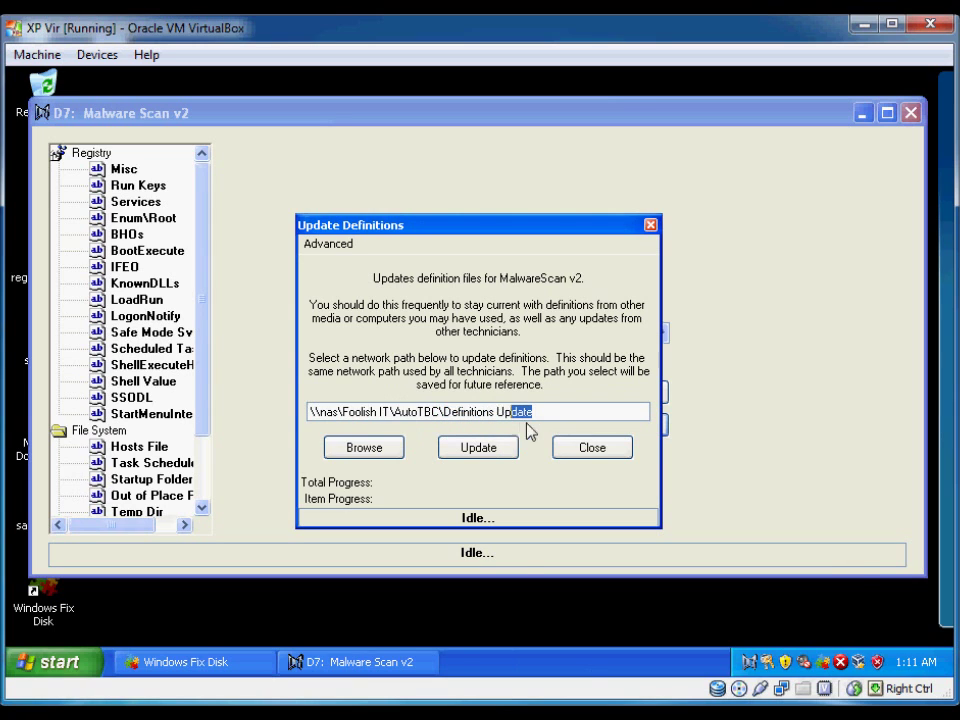
{"action": "left_click", "coordinate": [481, 426]}
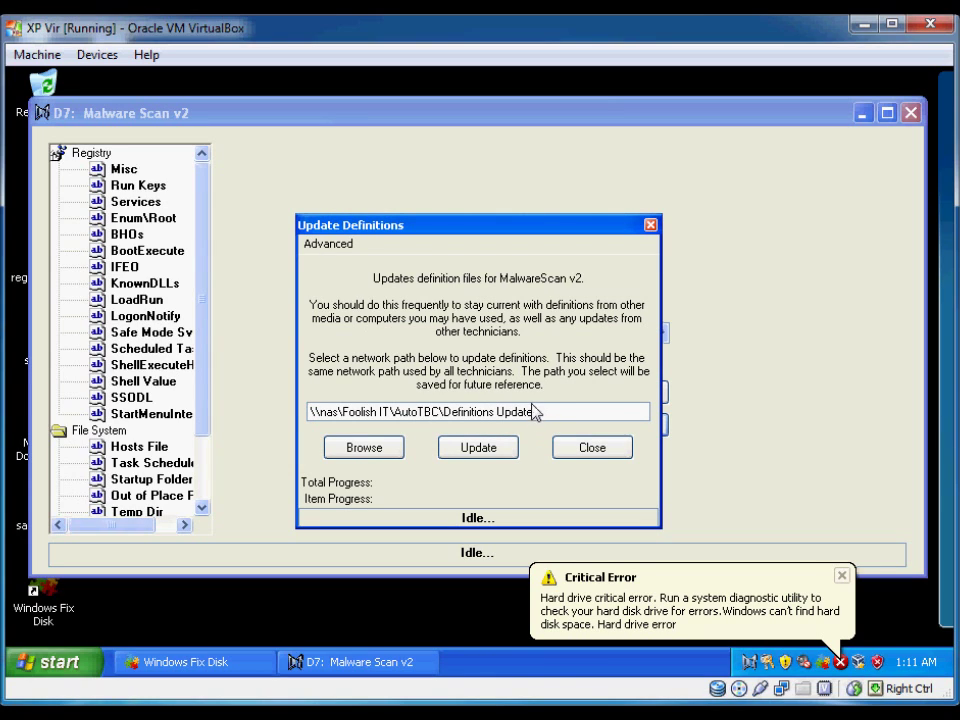
{"action": "mouse_move", "coordinate": [466, 716]}
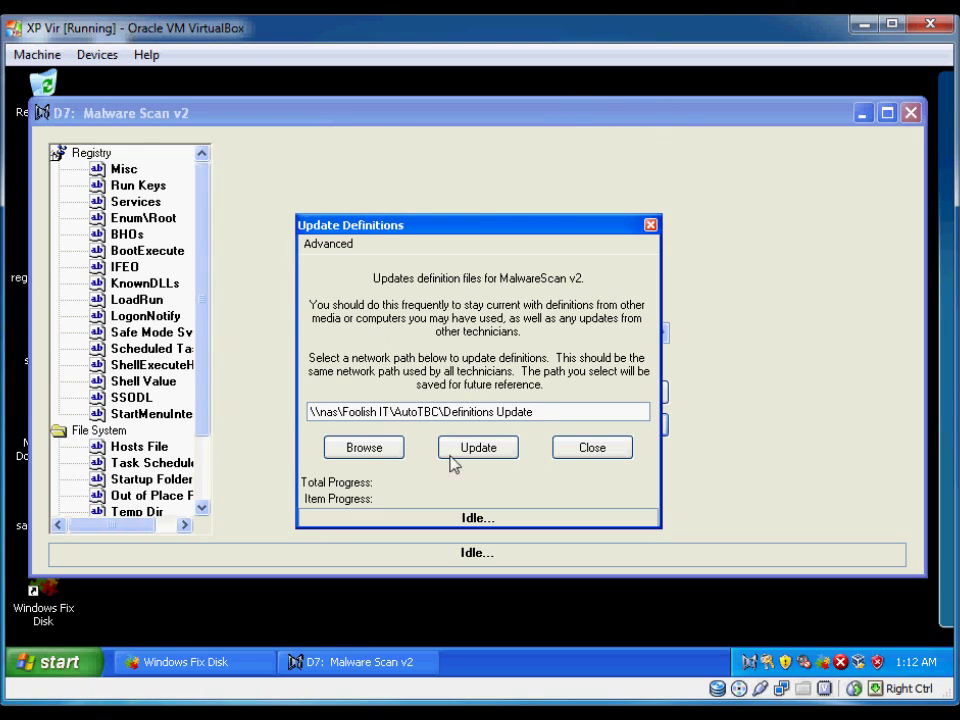
{"action": "left_click", "coordinate": [574, 455]}
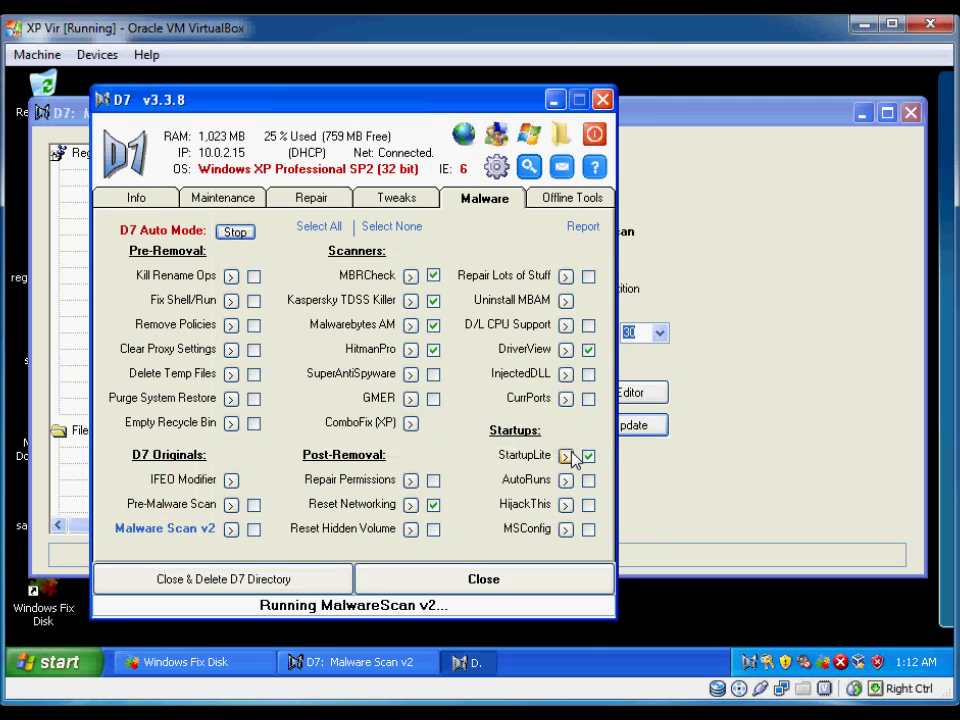
{"action": "left_click", "coordinate": [686, 487]}
Scan the Misc registry node and insert "foo.exe," before the existing UserInit value as a simulated infection
{"action": "left_click", "coordinate": [119, 169]}
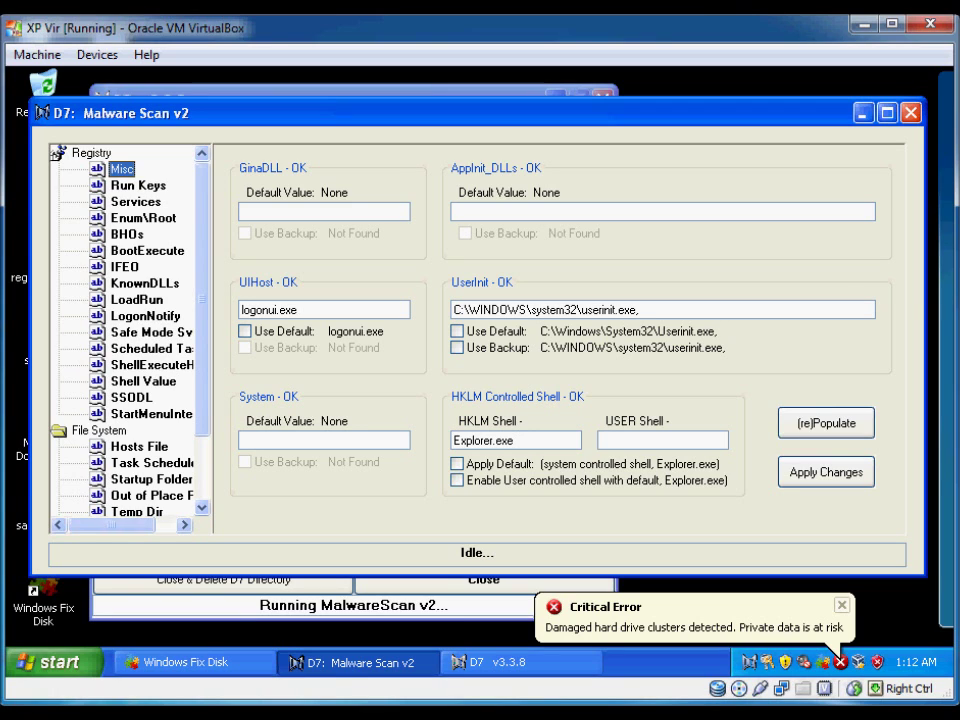
{"action": "left_click", "coordinate": [693, 314]}
{"action": "key", "text": "Home"}
{"action": "type", "text": "foo"}
{"action": "type", "text": ".exe,"}
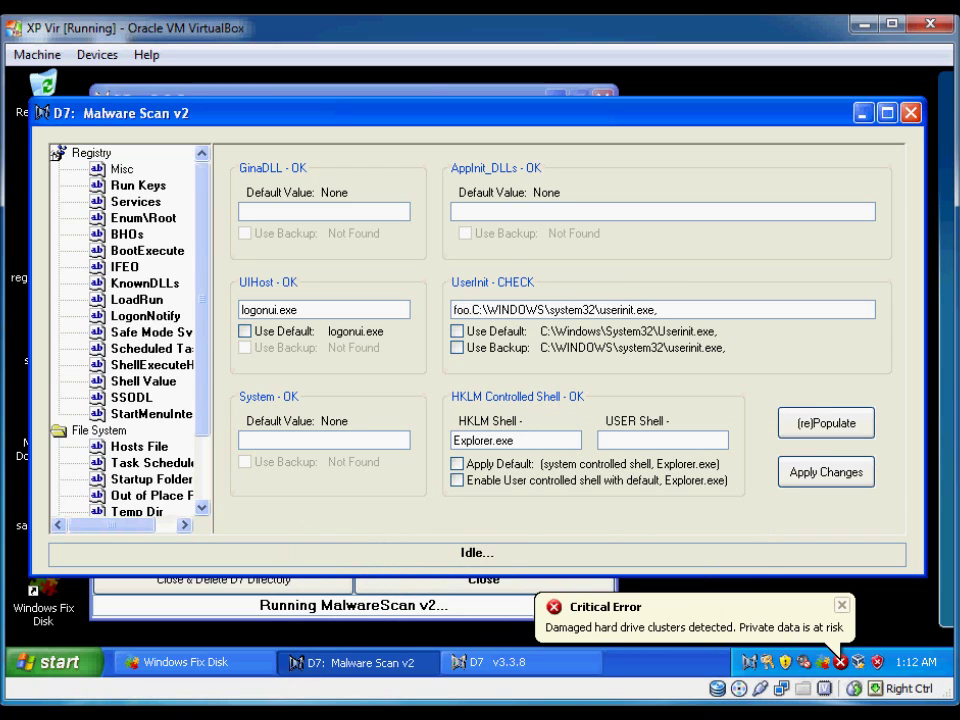
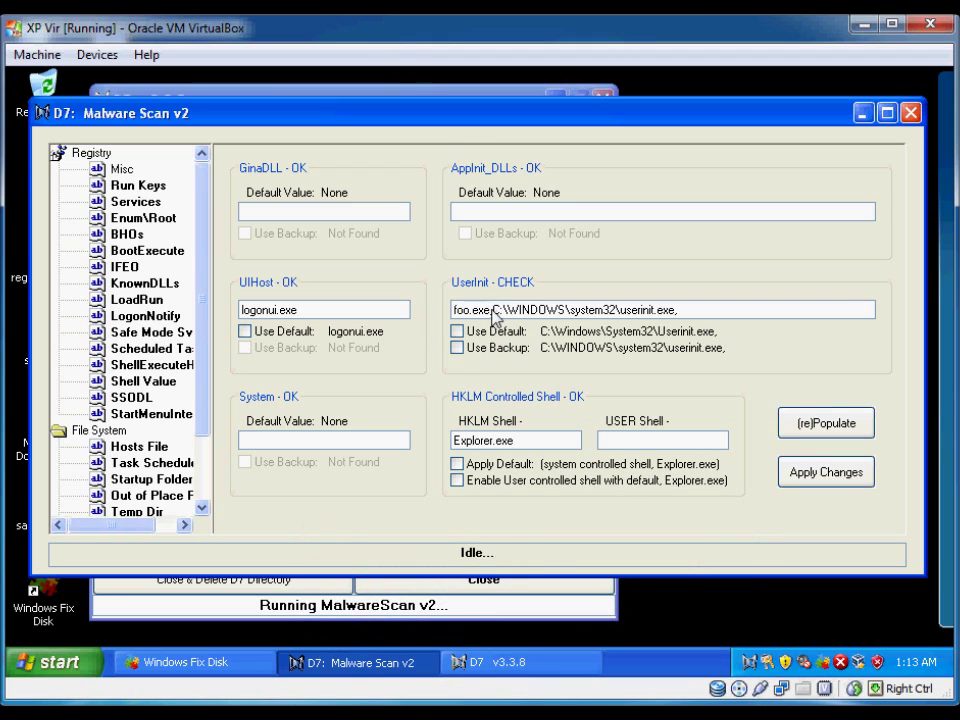
Reset the UserInit entry to its default value, C:\Windows\System32\Userinit.exe,
{"action": "left_click_drag", "start_coordinate": [491, 311], "coordinate": [453, 311]}
{"action": "left_click", "coordinate": [709, 312]}
{"action": "left_click", "coordinate": [509, 335]}
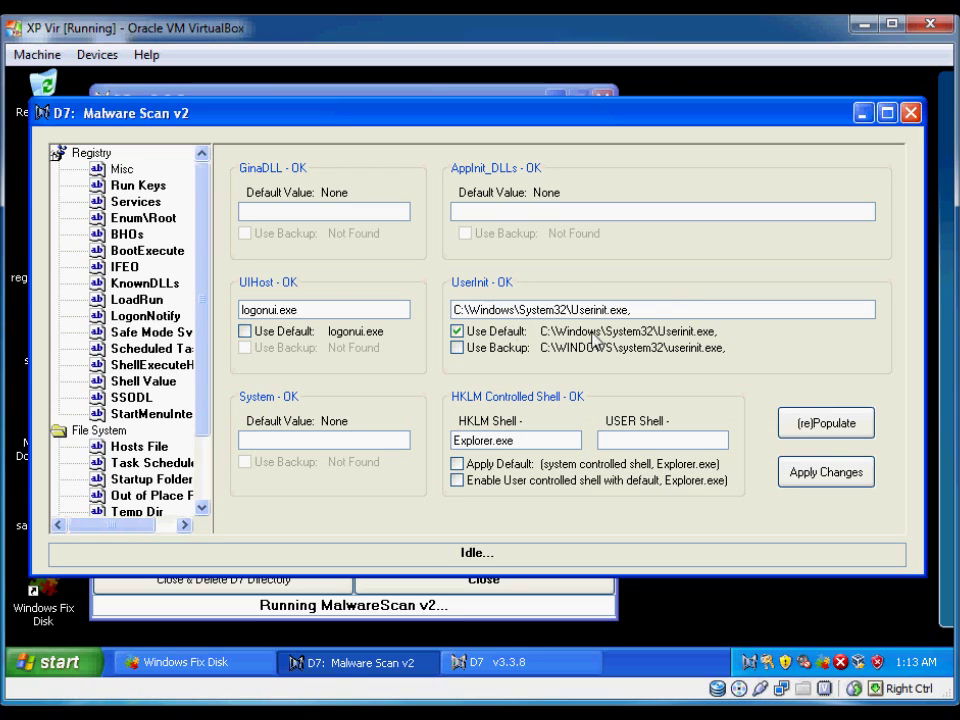
{"action": "left_click_drag", "start_coordinate": [658, 313], "coordinate": [326, 289]}
{"action": "left_click", "coordinate": [697, 313]}
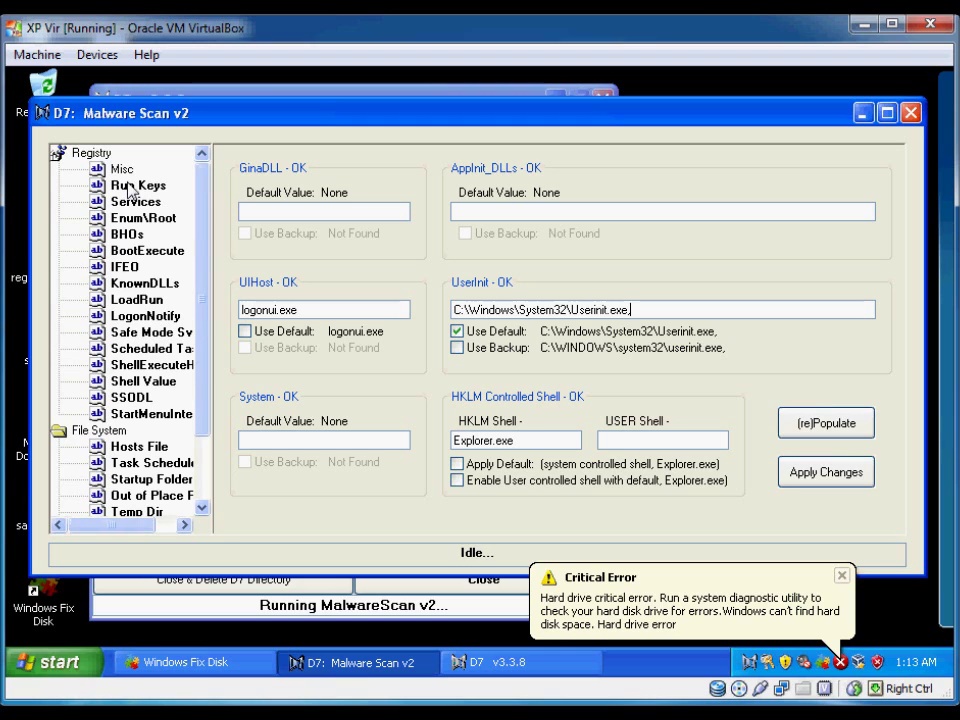
Scan the Run Keys registry node and examine the location and file attributes of the LkmHONmnjf entry
{"action": "left_click", "coordinate": [131, 186]}
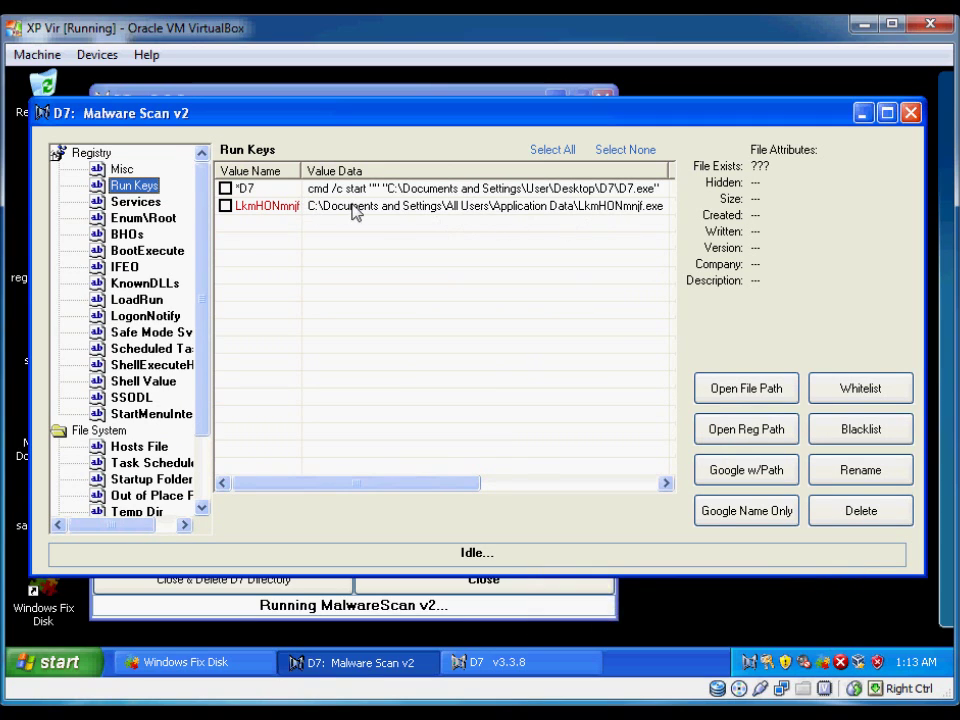
{"action": "left_click_drag", "start_coordinate": [375, 484], "coordinate": [548, 476]}
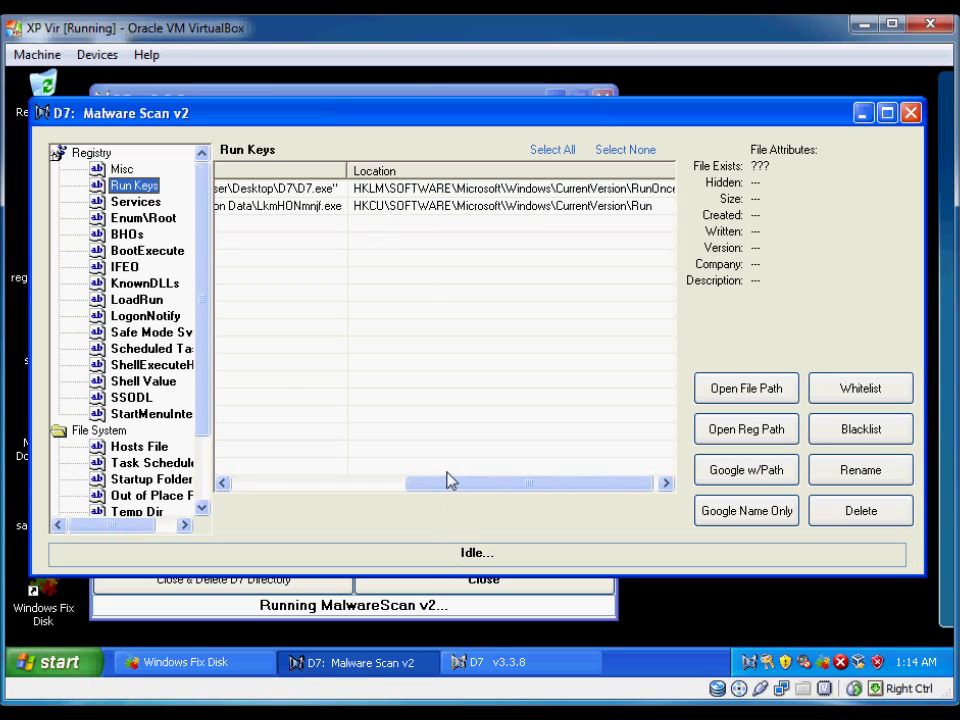
{"action": "left_click_drag", "start_coordinate": [446, 495], "coordinate": [272, 493]}
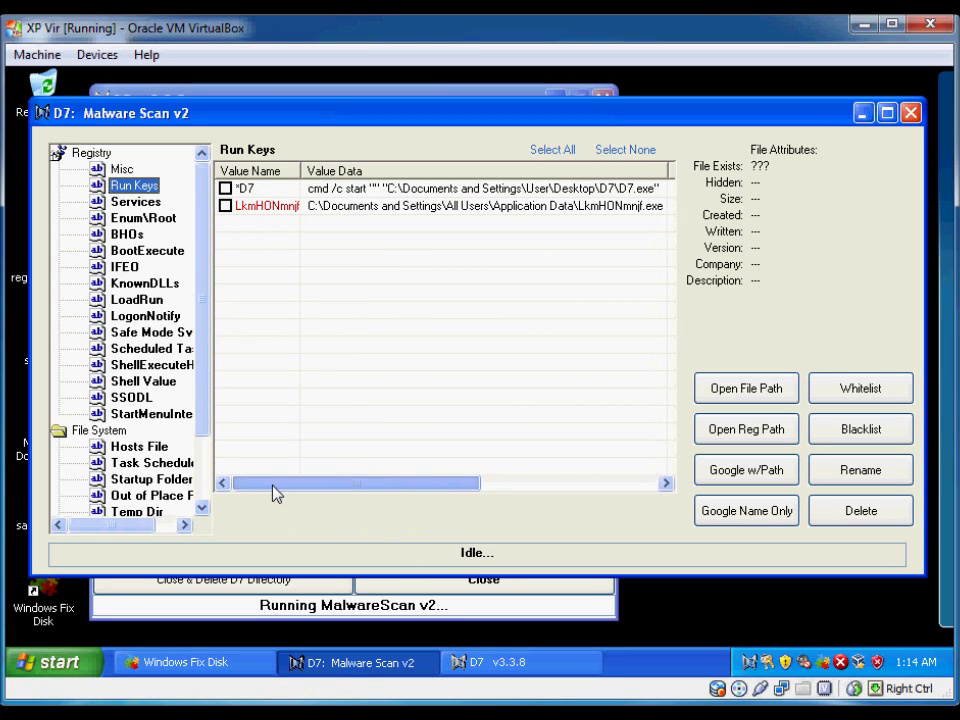
{"action": "left_click", "coordinate": [316, 218]}
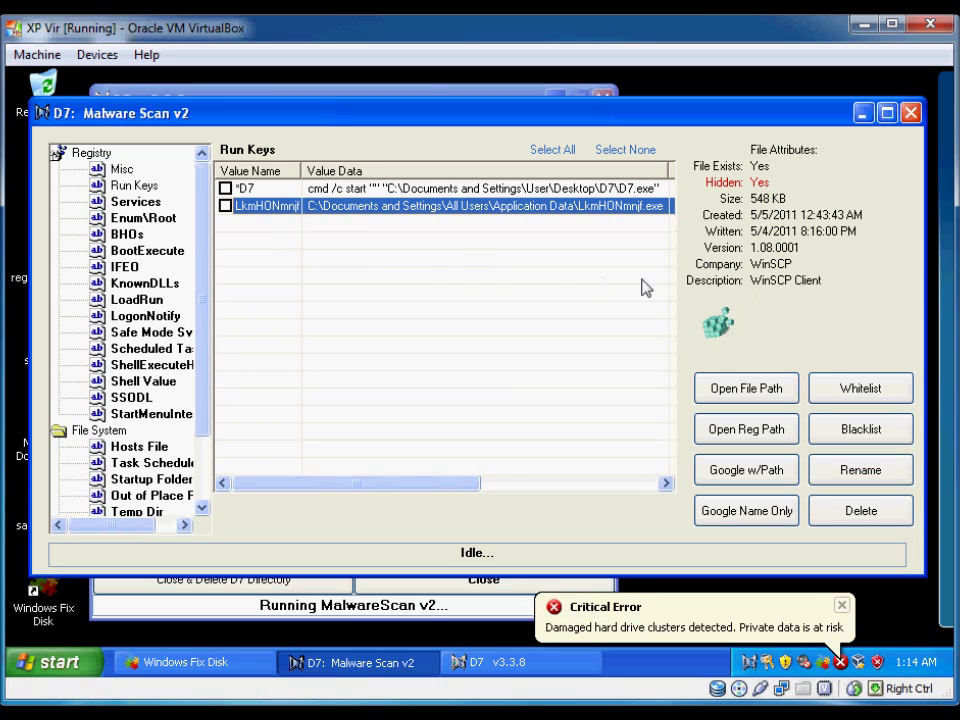
Try to delete the highlighted, unticked LkmHONmnjf run key along with its associated files
{"action": "left_click", "coordinate": [855, 512]}
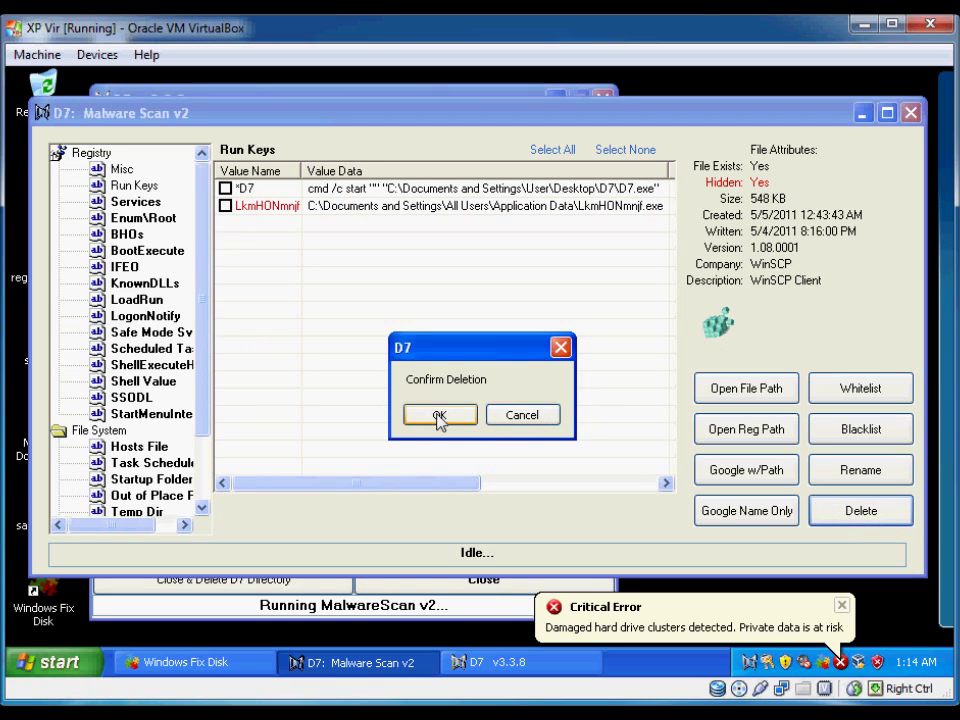
{"action": "left_click", "coordinate": [437, 418]}
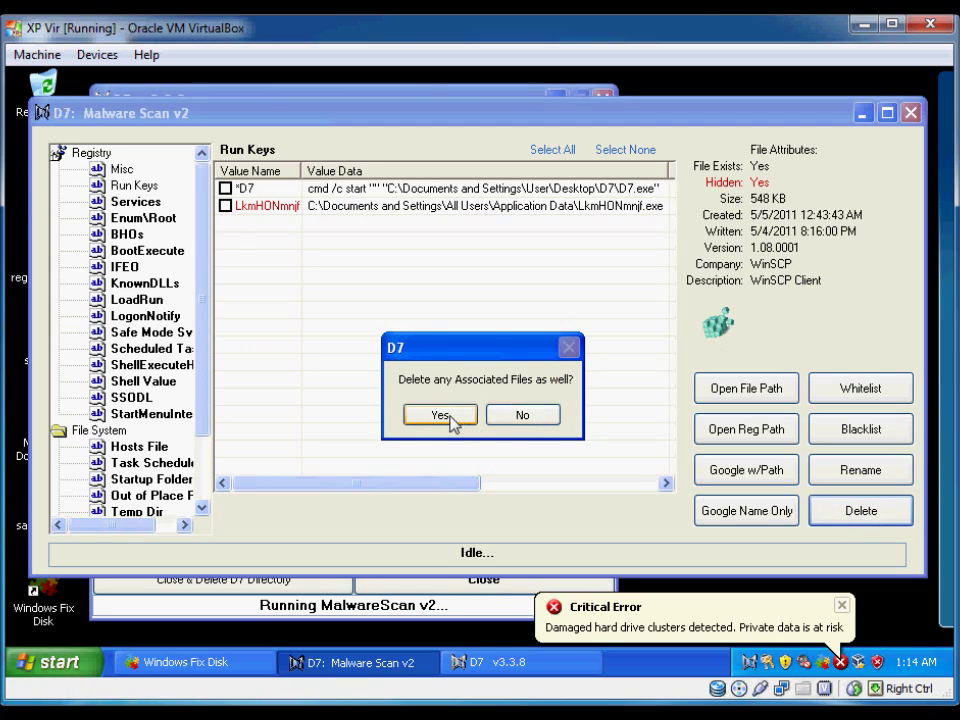
{"action": "left_click", "coordinate": [448, 418]}
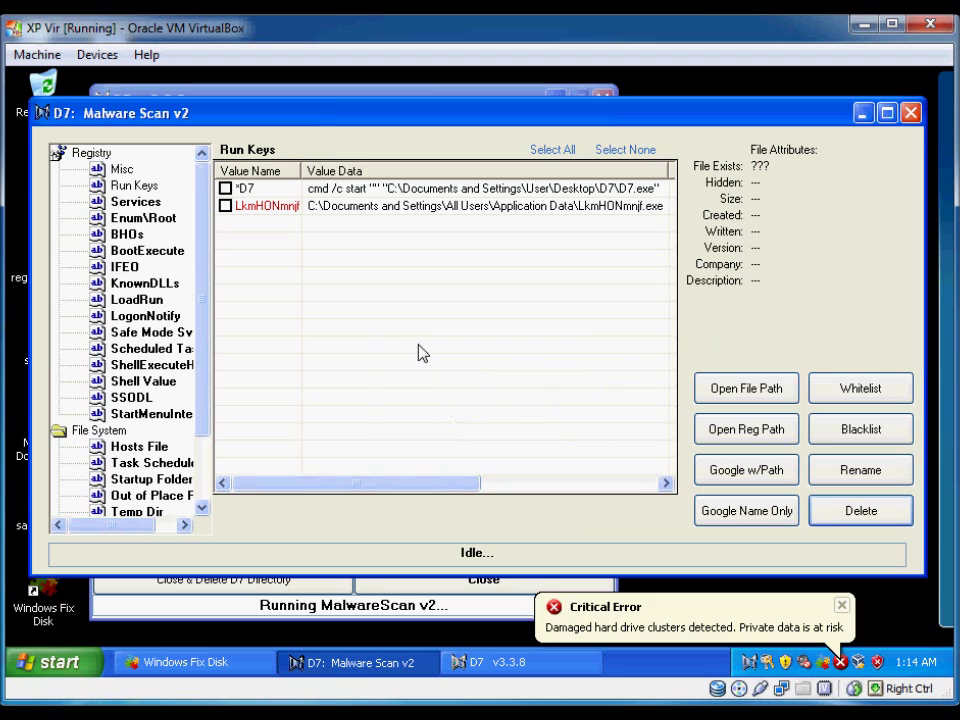
Mark the LkmHONmnjf run key for removal and delete it with its associated files, dismissing any file deletion error
{"action": "left_click", "coordinate": [225, 205]}
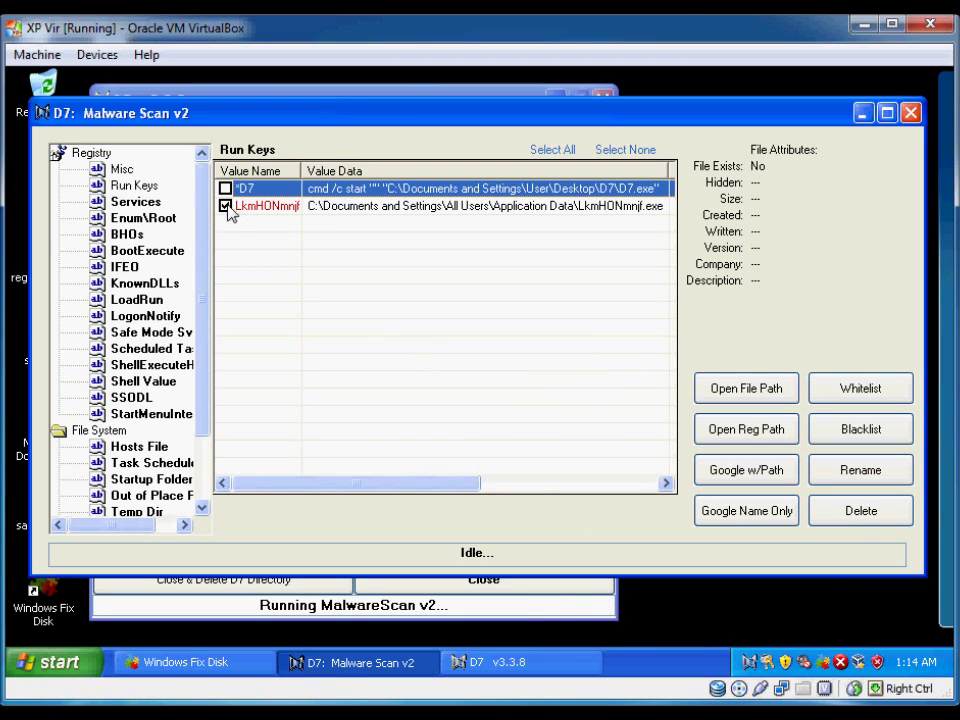
{"action": "left_click", "coordinate": [887, 510]}
{"action": "left_click", "coordinate": [462, 410]}
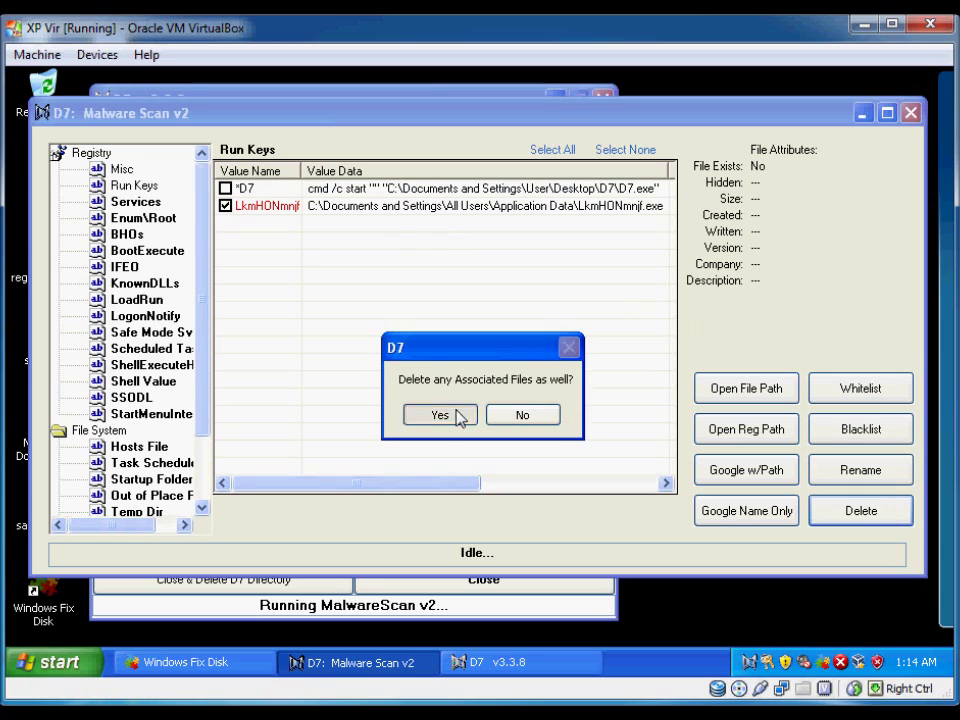
{"action": "left_click", "coordinate": [456, 414]}
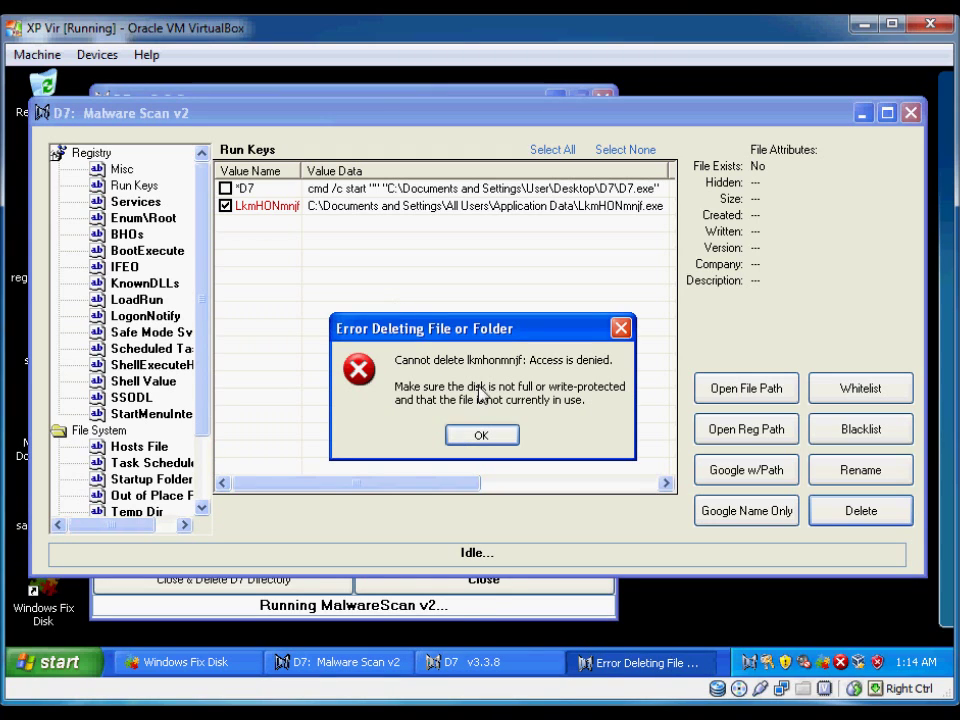
{"action": "left_click", "coordinate": [505, 435]}
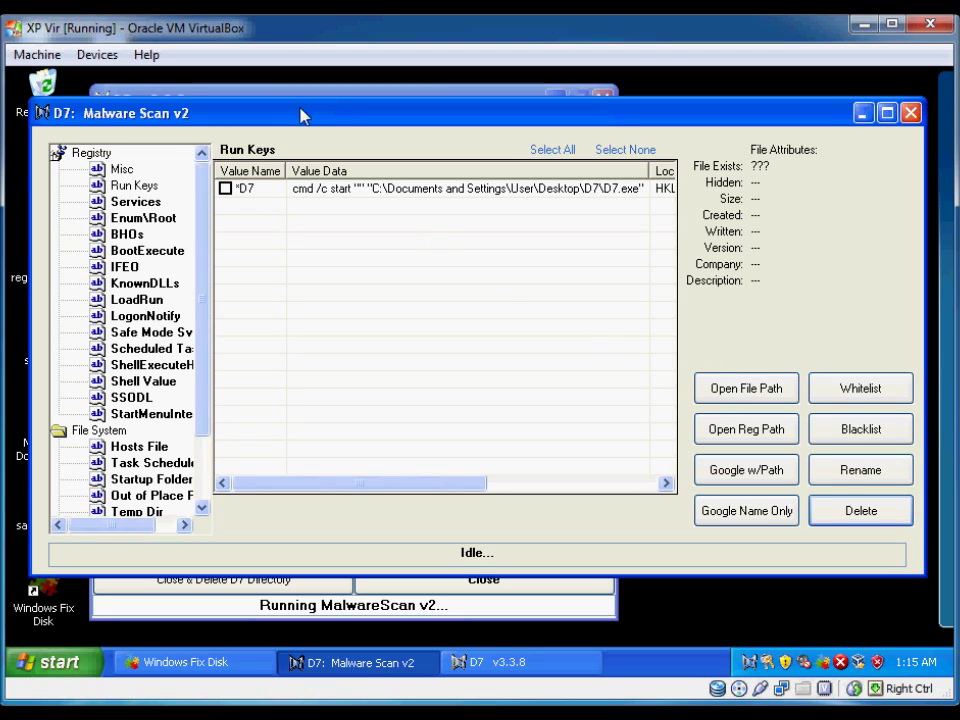
Review the malware tools in the main D7 v3.3.8 window, then return to Malware Scan v2 and reposition its window
{"action": "left_click_drag", "start_coordinate": [302, 116], "coordinate": [287, 133]}
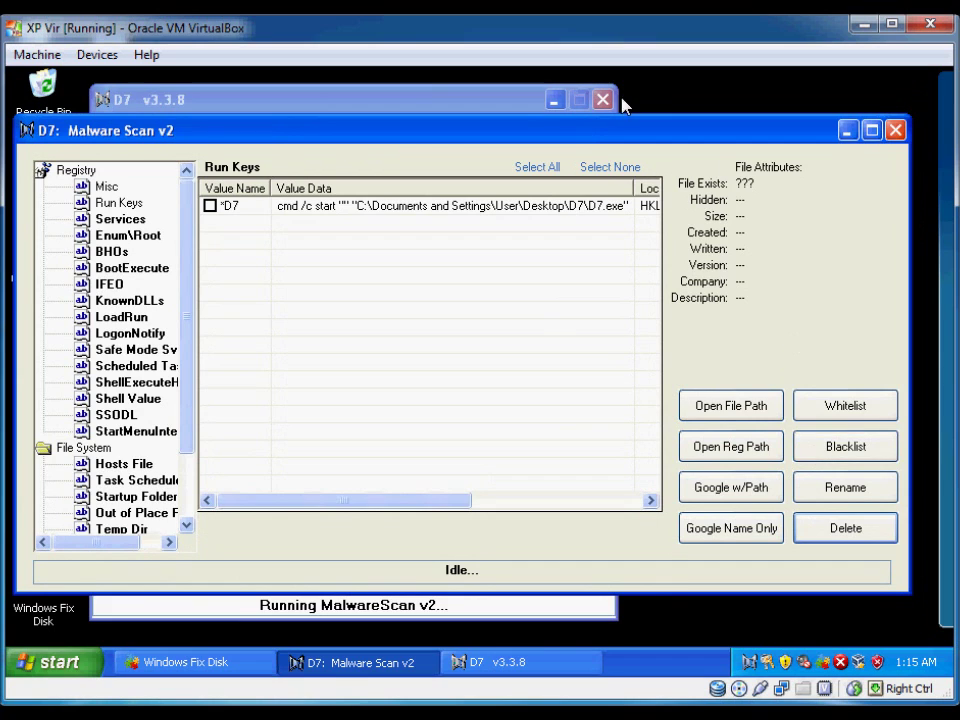
{"action": "left_click", "coordinate": [478, 96]}
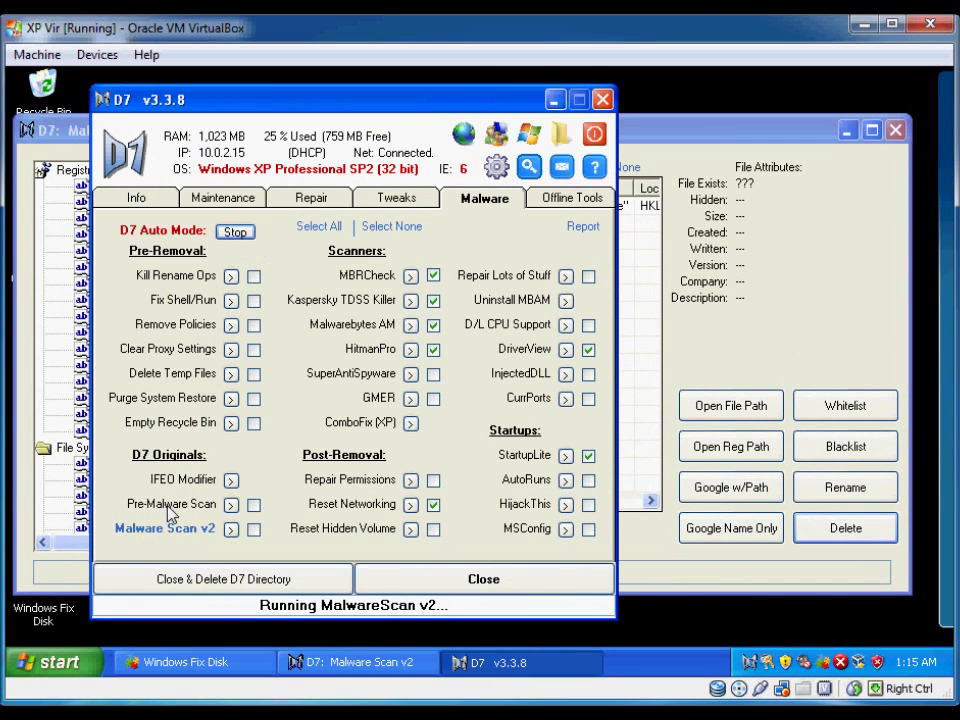
{"action": "left_click", "coordinate": [650, 138]}
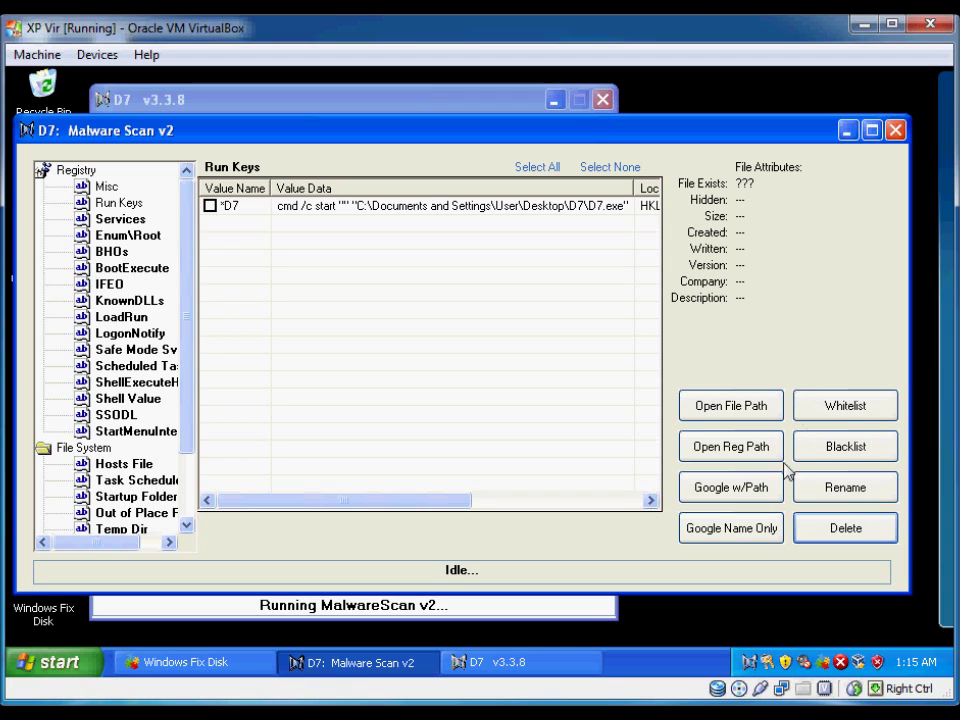
{"action": "mouse_move", "coordinate": [150, 712]}
{"action": "left_click_drag", "start_coordinate": [452, 131], "coordinate": [452, 92]}
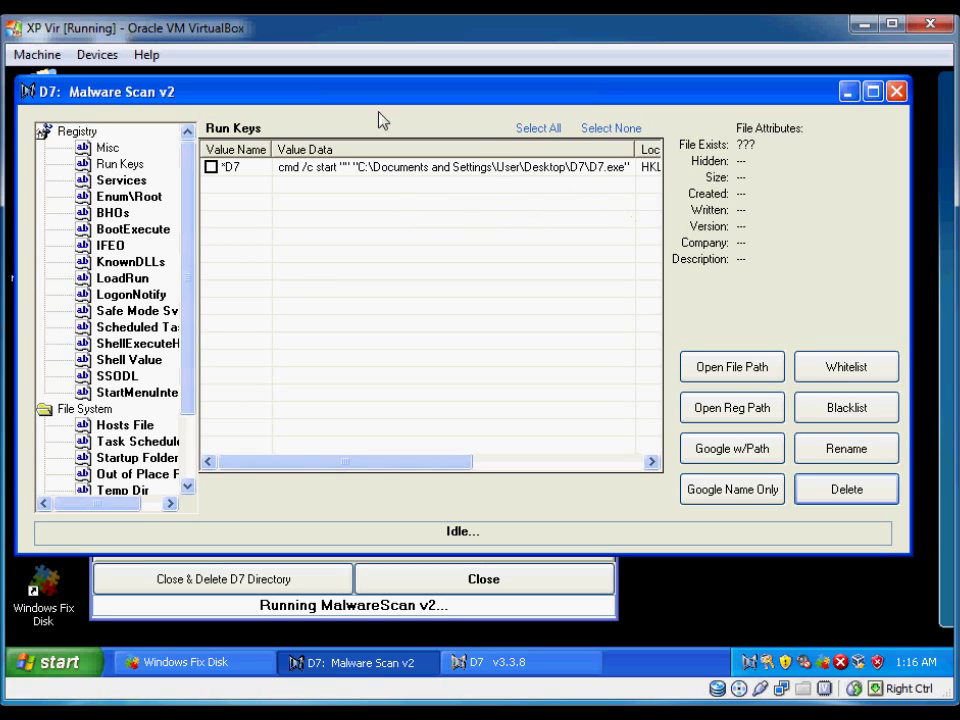
Examine the file attributes and registry location of the remaining *D7 run key
{"action": "left_click", "coordinate": [246, 178]}
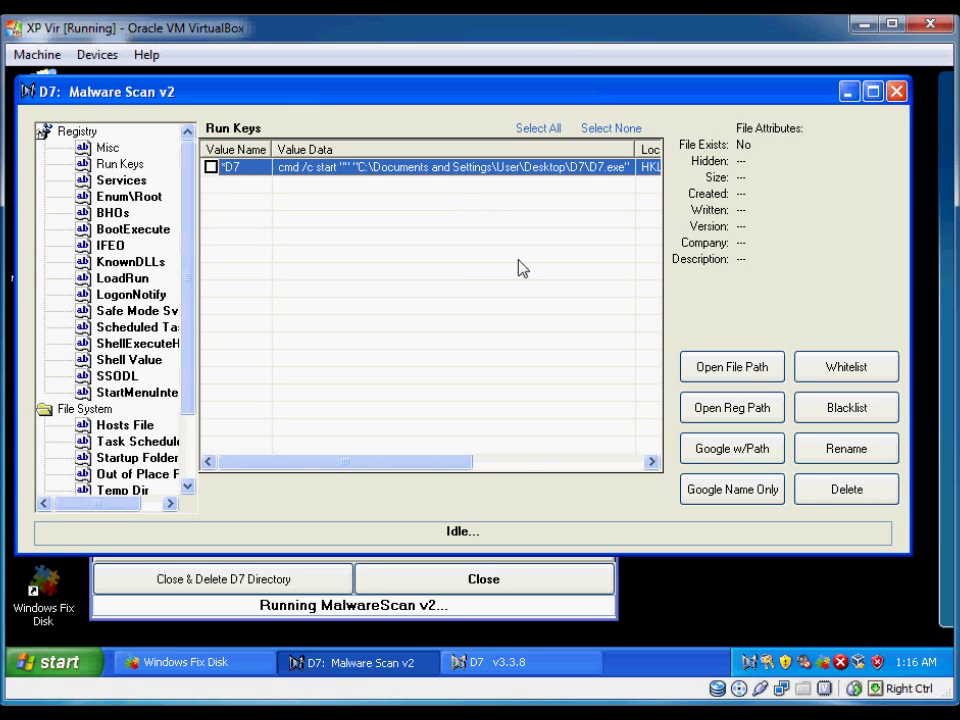
{"action": "left_click", "coordinate": [522, 460]}
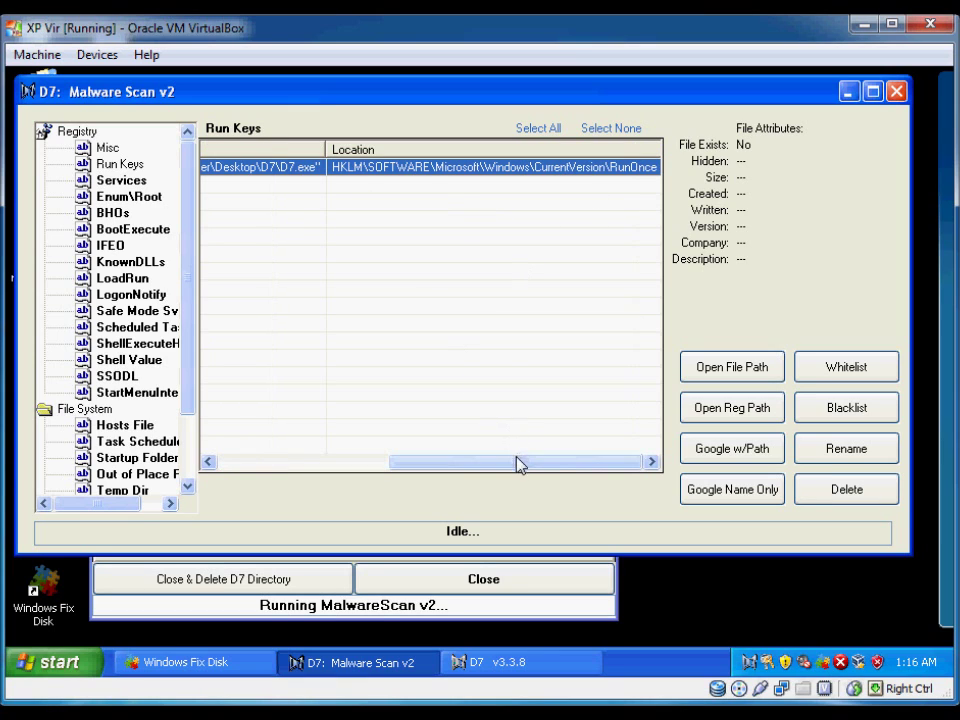
{"action": "left_click", "coordinate": [365, 460]}
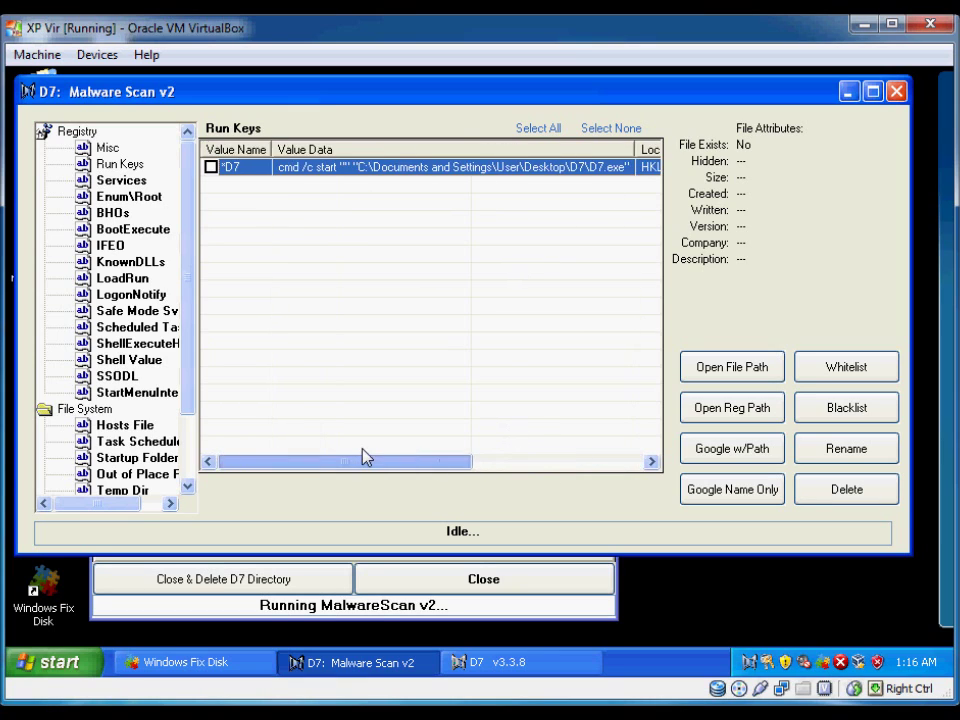
Scan the Services registry node and inspect the file attributes of SwPrv and the GUID-named service
{"action": "left_click", "coordinate": [120, 181]}
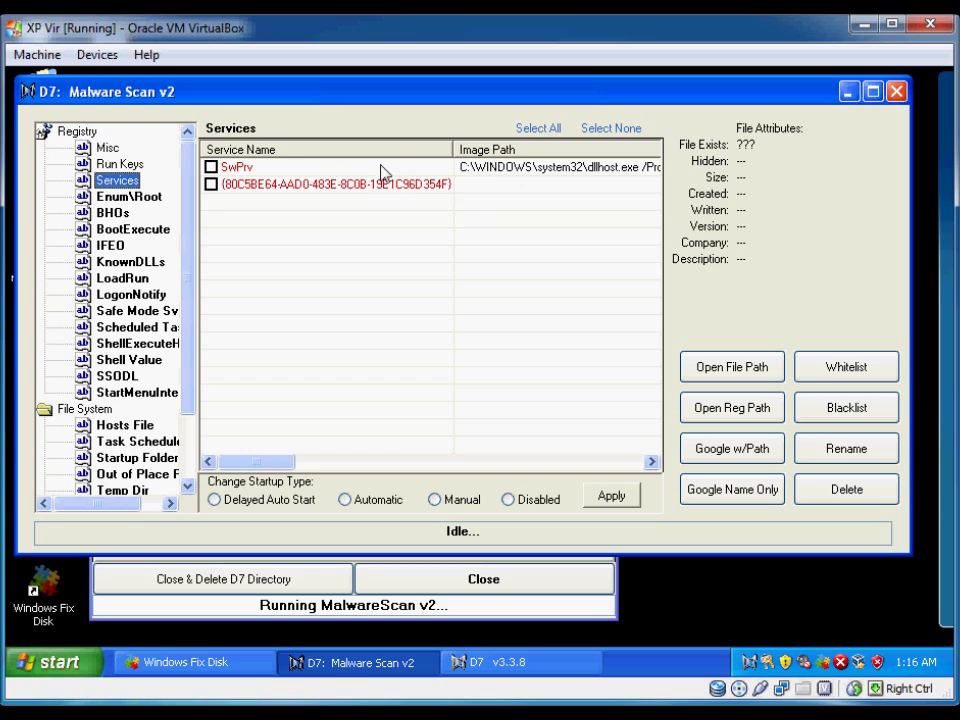
{"action": "left_click", "coordinate": [617, 177]}
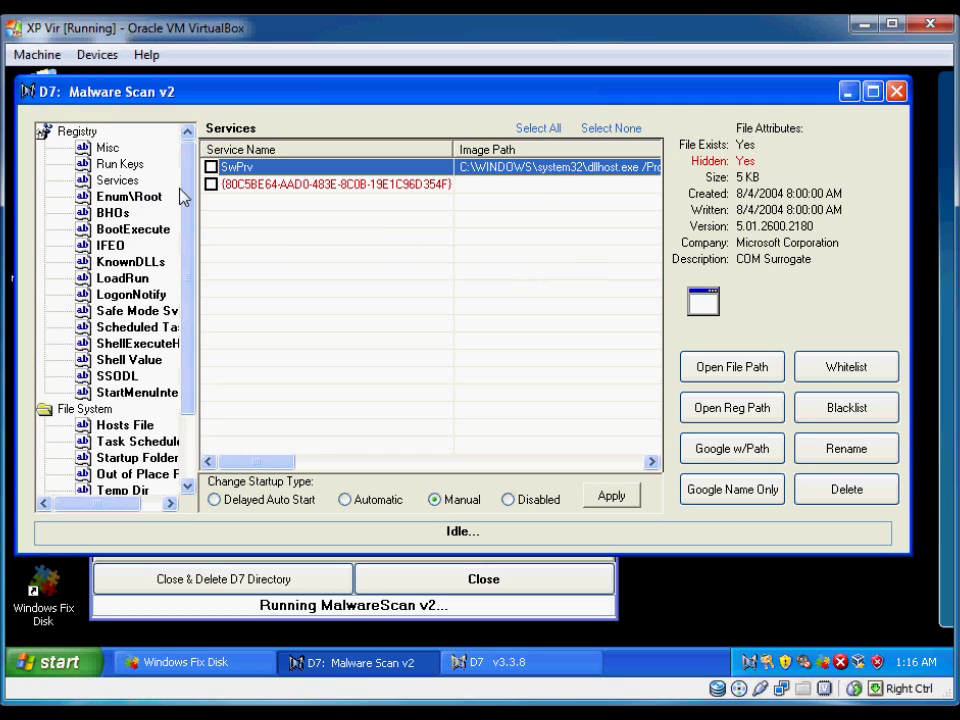
{"action": "left_click", "coordinate": [430, 184]}
{"action": "left_click", "coordinate": [418, 166]}
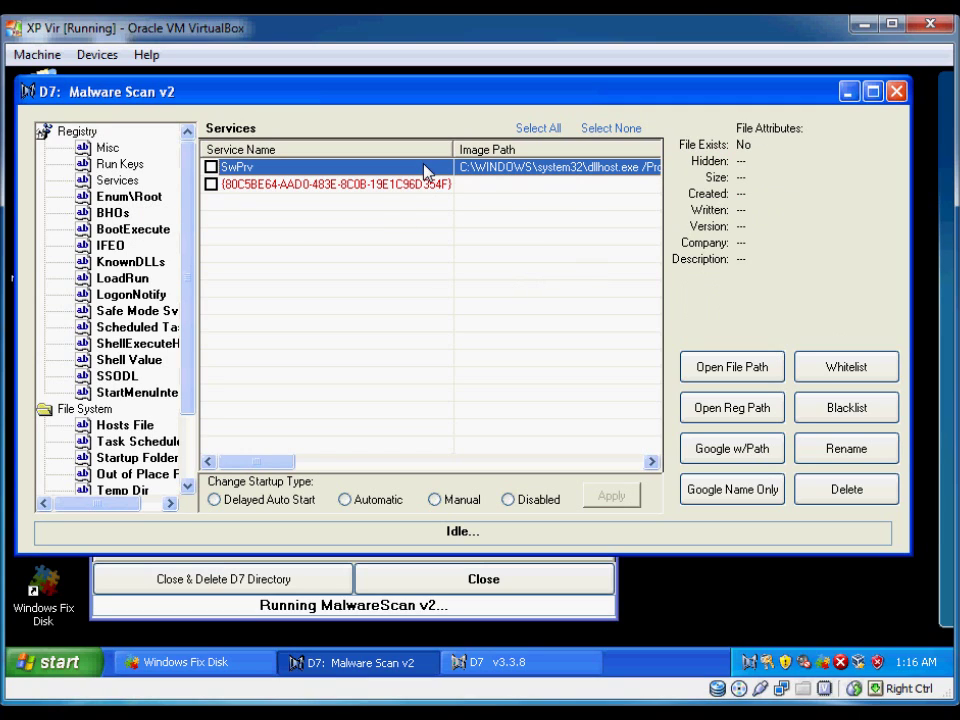
Scan the Enum\Root registry node and try to delete the LEGACY_KLMD25 key from the results
{"action": "left_click", "coordinate": [136, 198]}
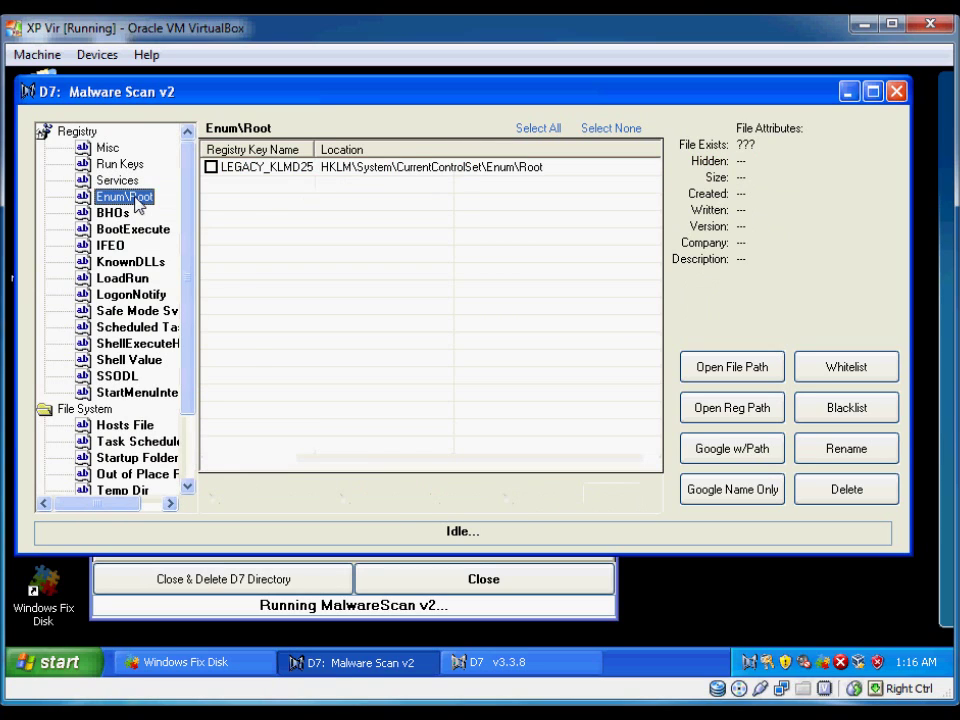
{"action": "left_click", "coordinate": [279, 172]}
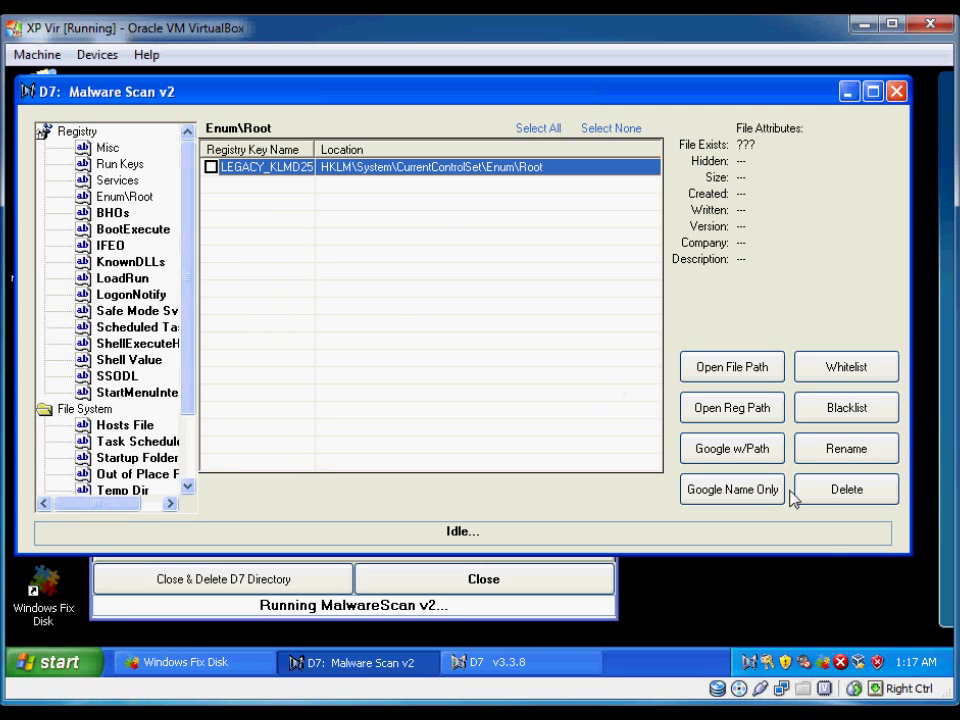
{"action": "left_click", "coordinate": [211, 167]}
{"action": "left_click", "coordinate": [826, 494]}
{"action": "left_click", "coordinate": [824, 495]}
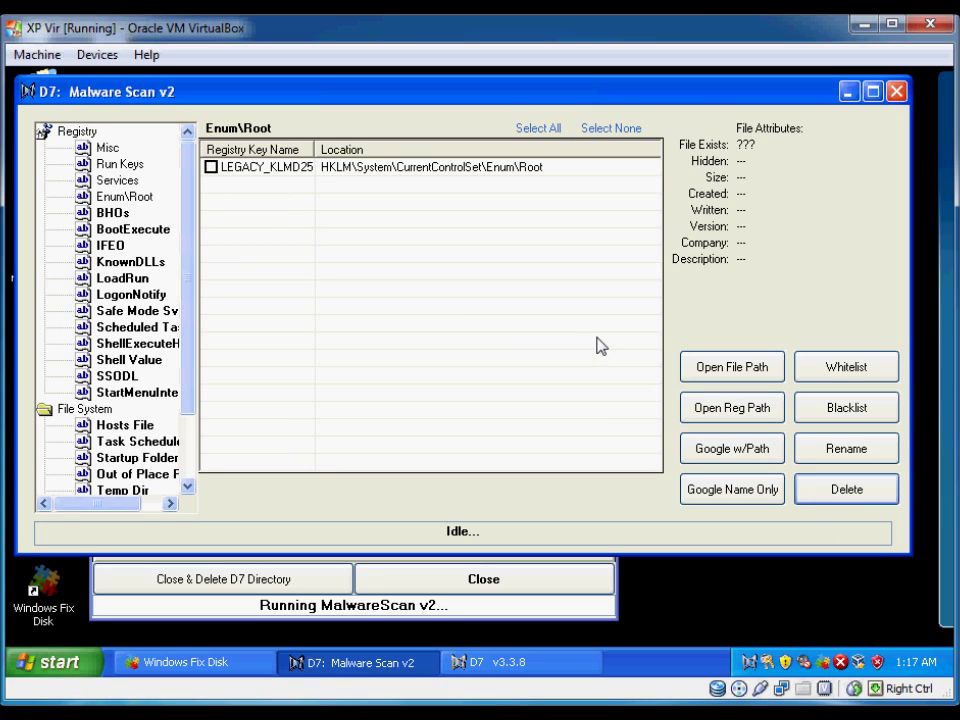
Open the LEGACY_KLMD25 key in Registry Editor and check its owner in the advanced security settings of its permissions
{"action": "left_click", "coordinate": [404, 171]}
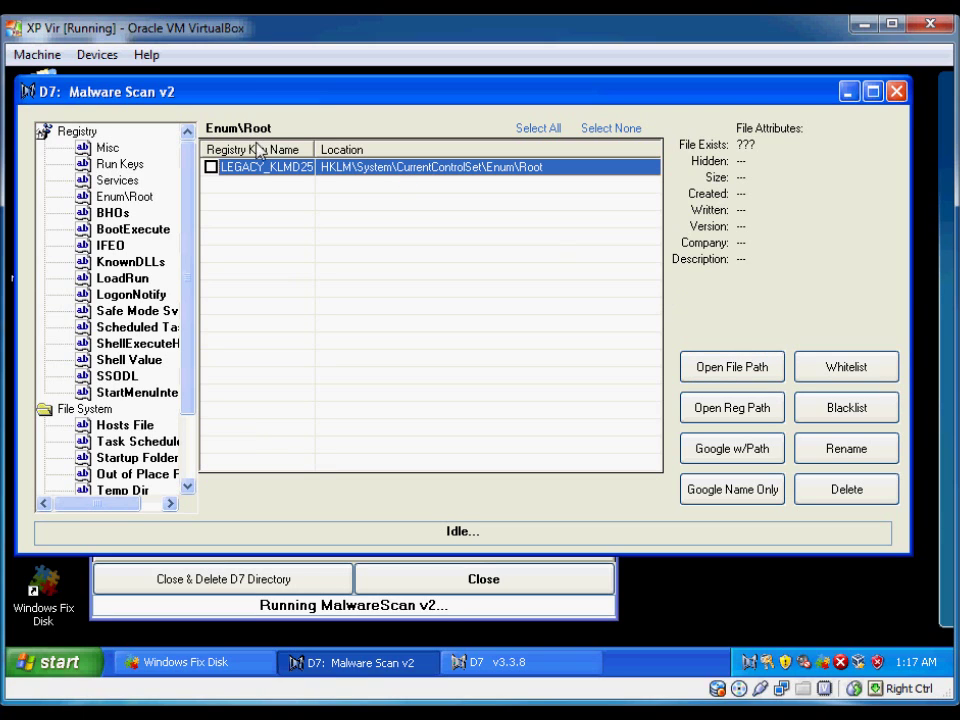
{"action": "left_click", "coordinate": [729, 407]}
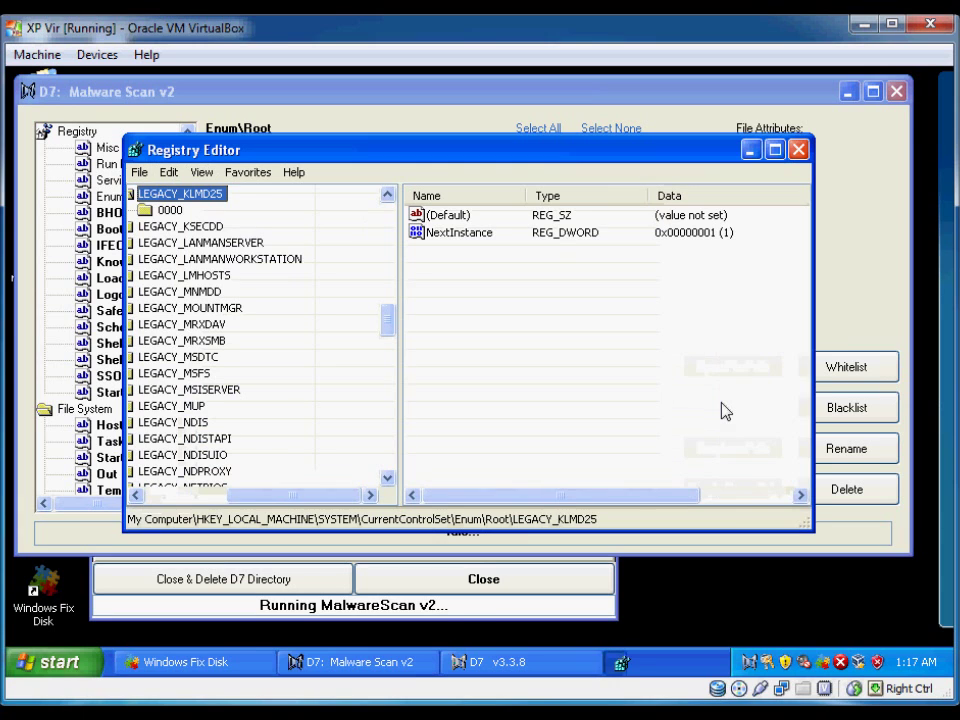
{"action": "right_click", "coordinate": [210, 197]}
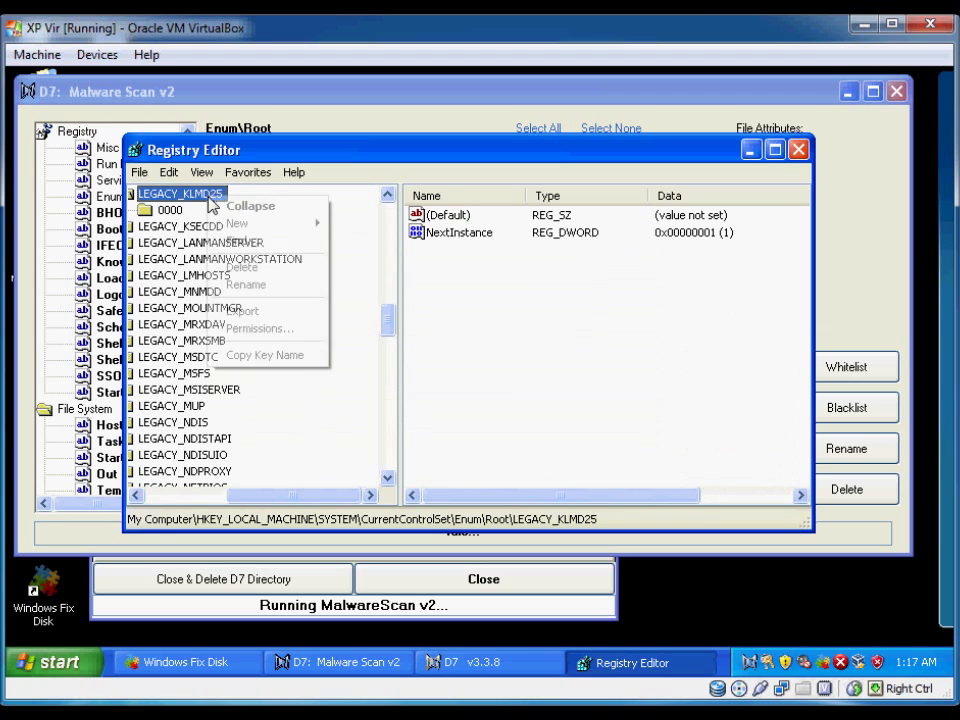
{"action": "left_click", "coordinate": [259, 330]}
{"action": "left_click", "coordinate": [448, 574]}
{"action": "left_click", "coordinate": [320, 206]}
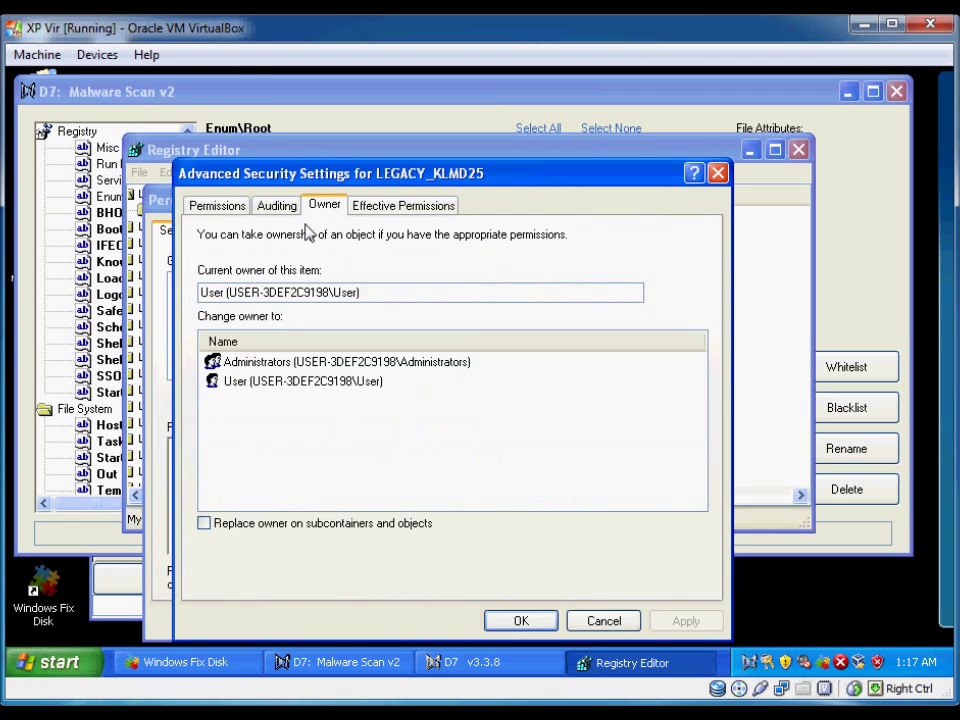
{"action": "left_click_drag", "start_coordinate": [243, 293], "coordinate": [183, 295]}
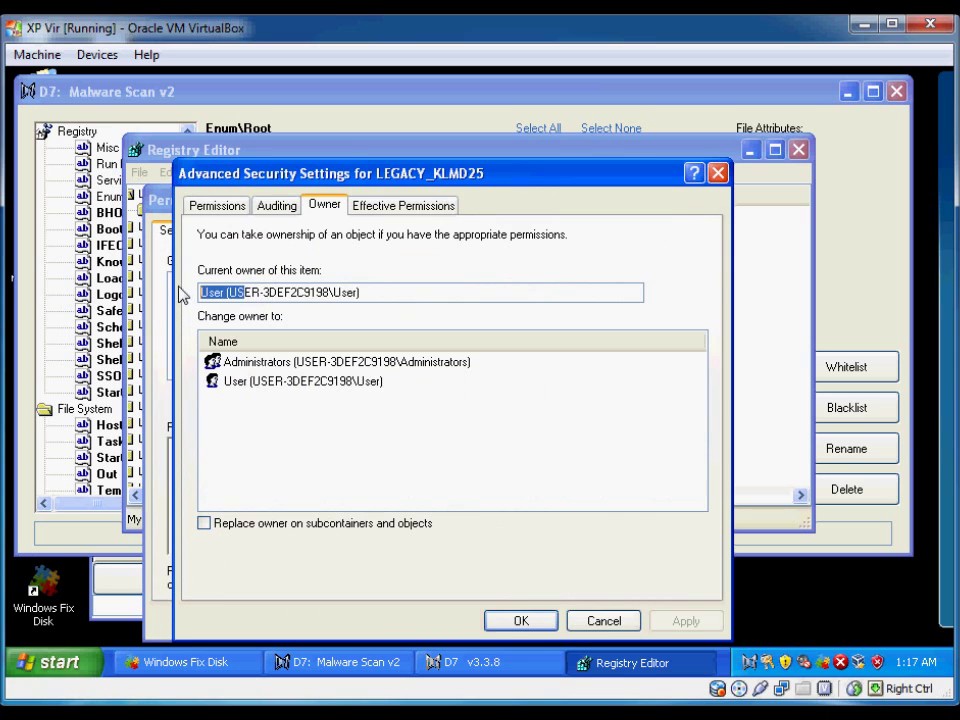
{"action": "left_click", "coordinate": [598, 621]}
Allow the User account Full Control over the LEGACY_KLMD25 key and apply the permissions
{"action": "left_click", "coordinate": [237, 325]}
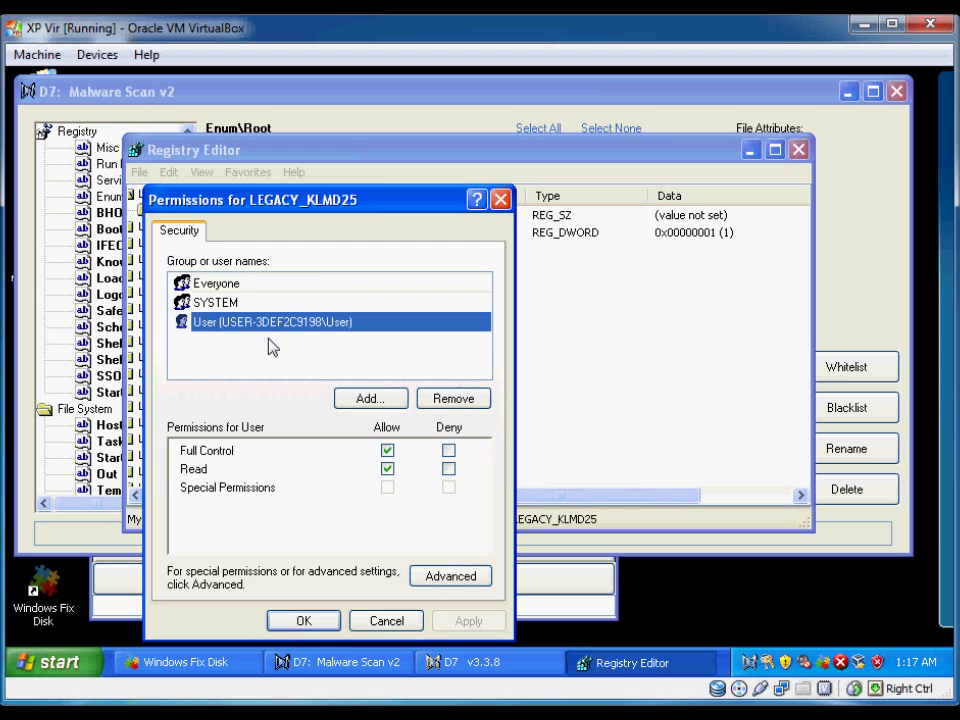
{"action": "left_click", "coordinate": [387, 451]}
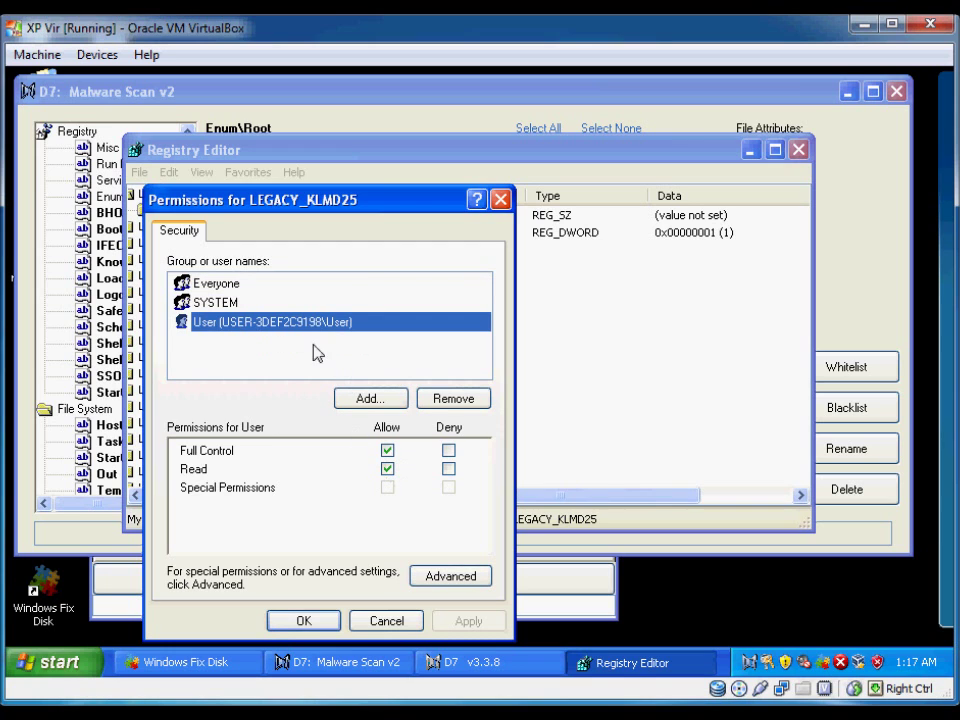
{"action": "left_click", "coordinate": [328, 622]}
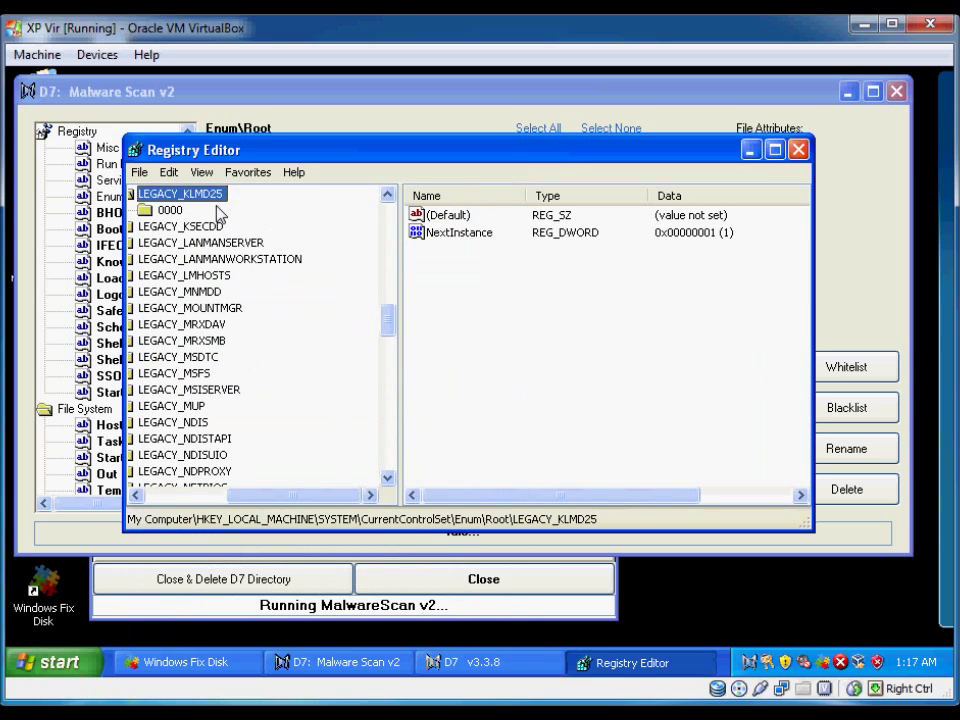
Delete the LEGACY_KLMD25 key with all its subkeys, then close Registry Editor
{"action": "right_click", "coordinate": [216, 196]}
{"action": "left_click", "coordinate": [248, 269]}
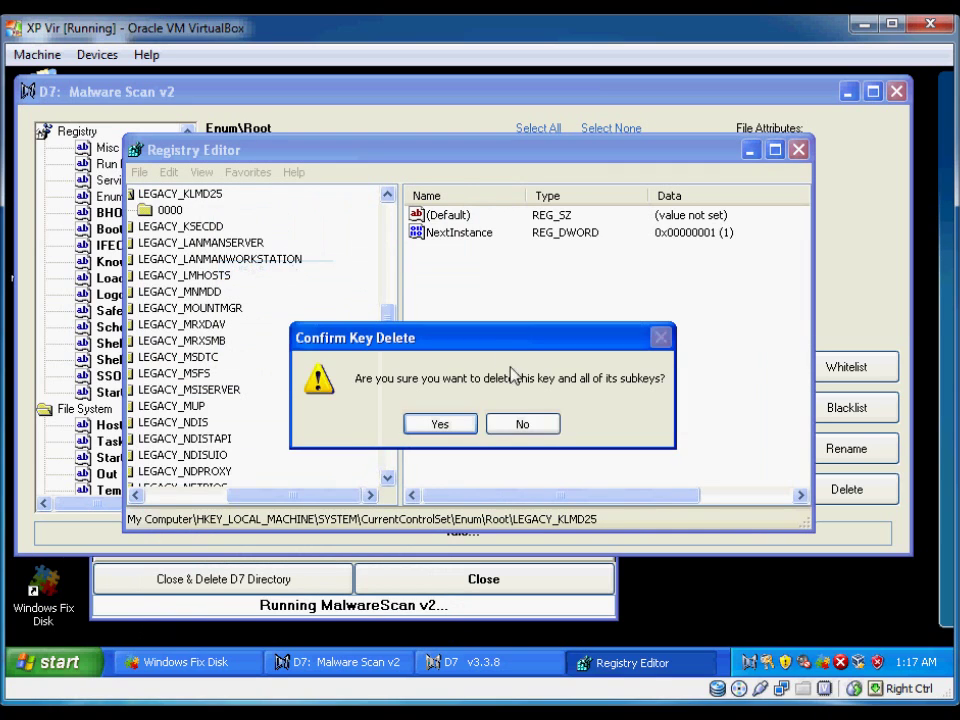
{"action": "left_click", "coordinate": [468, 423]}
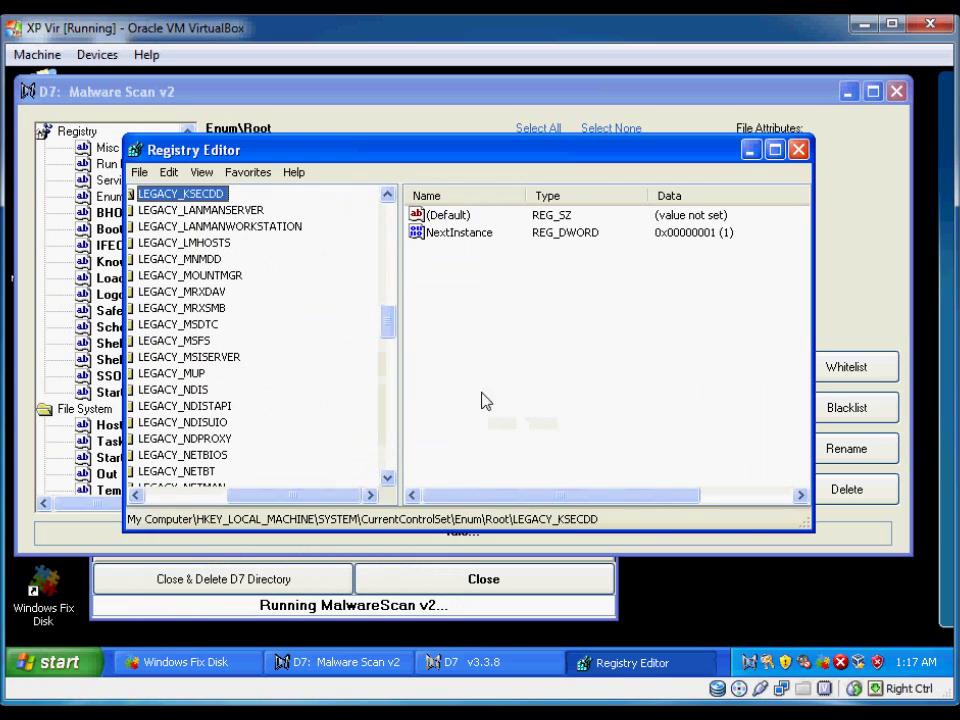
{"action": "left_click", "coordinate": [798, 149]}
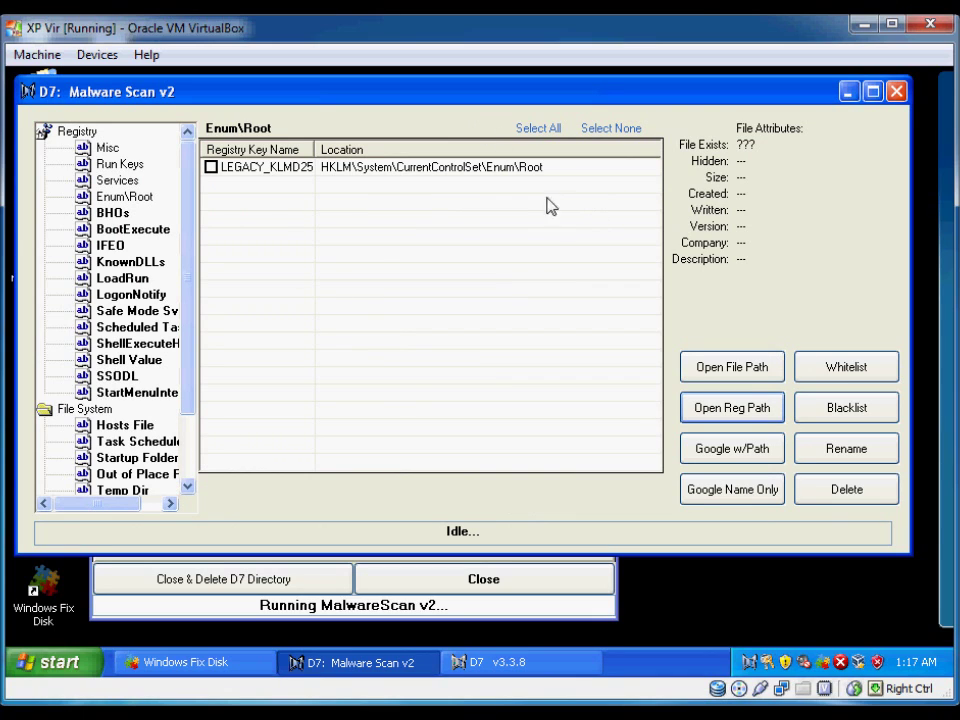
Rescan the Enum\Root node, delete the ControlSet002 LEGACY_KLMD25 key in Registry Editor, and rescan the node to check the removal
{"action": "left_click", "coordinate": [124, 197]}
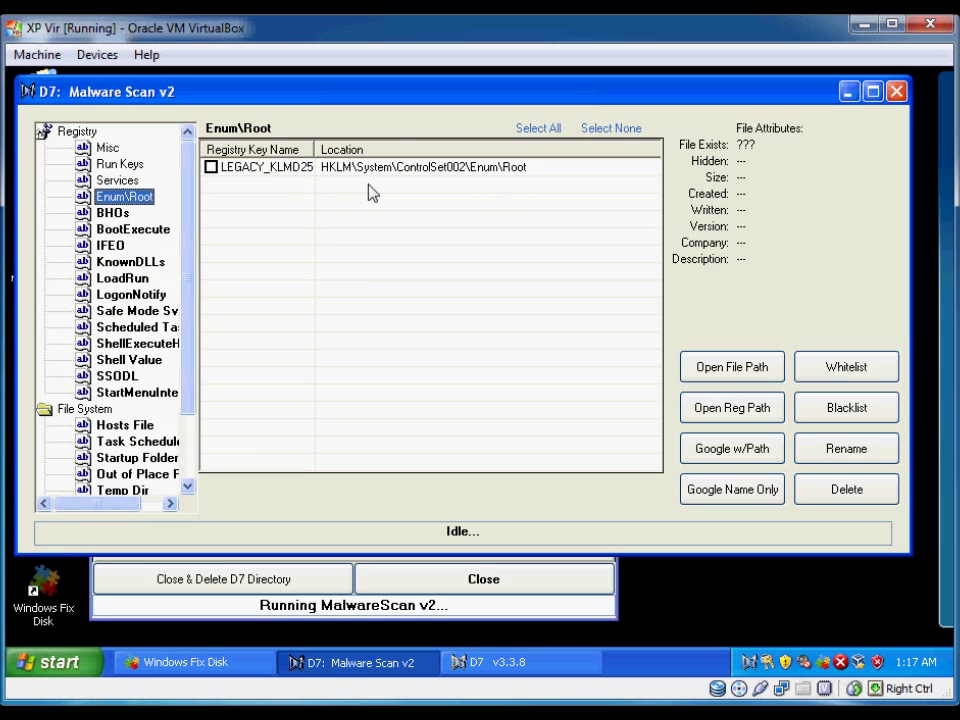
{"action": "left_click", "coordinate": [475, 171]}
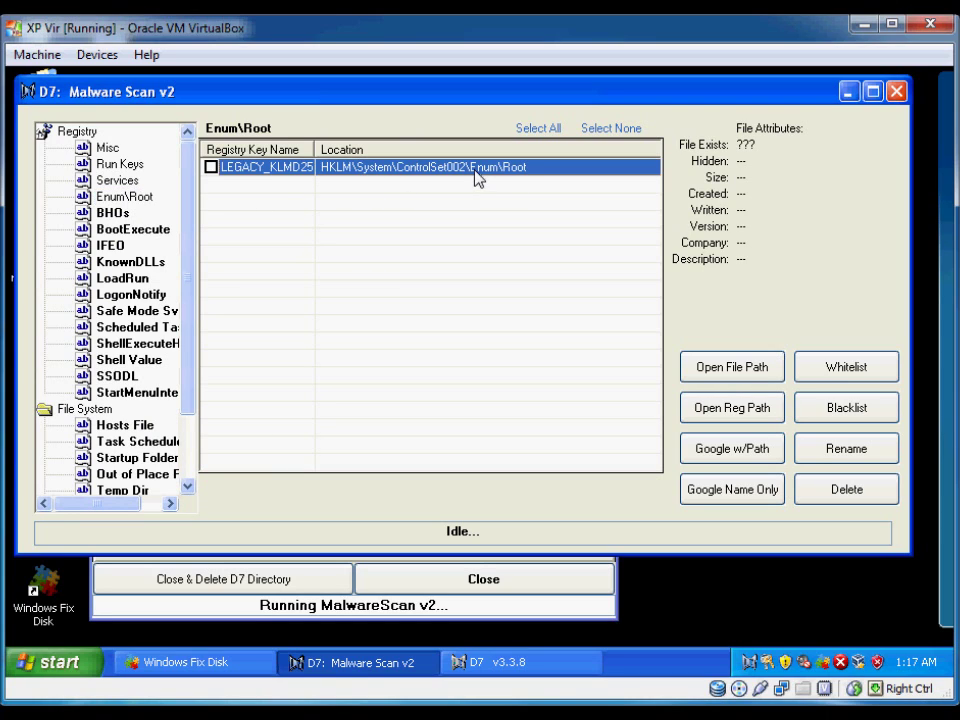
{"action": "left_click", "coordinate": [754, 416]}
{"action": "right_click", "coordinate": [215, 200]}
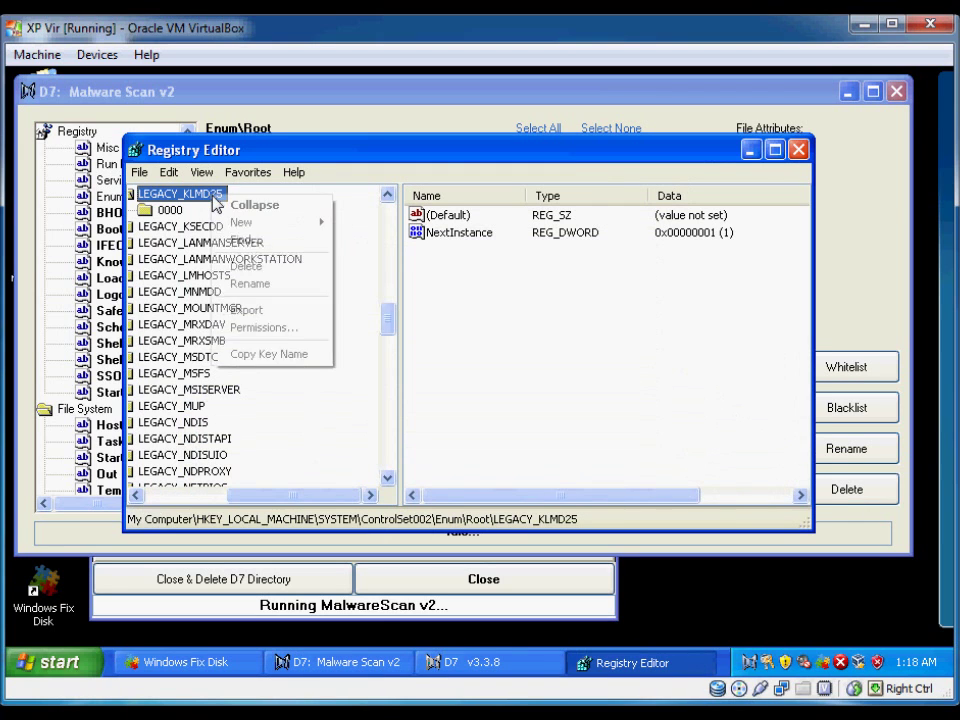
{"action": "left_click", "coordinate": [264, 268]}
{"action": "left_click", "coordinate": [440, 424]}
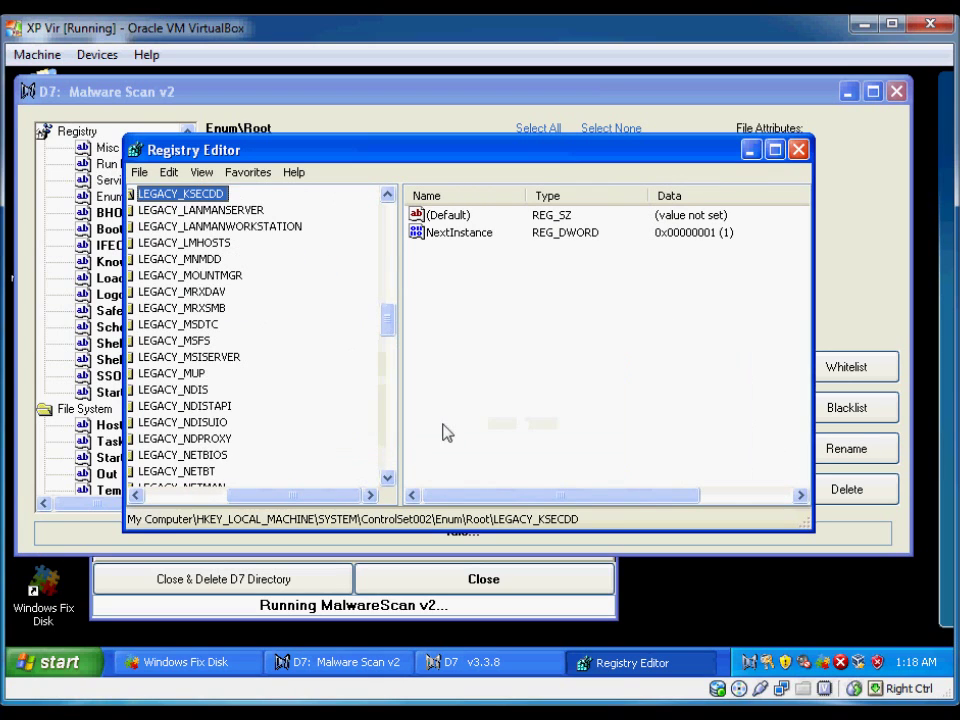
{"action": "left_click", "coordinate": [798, 150]}
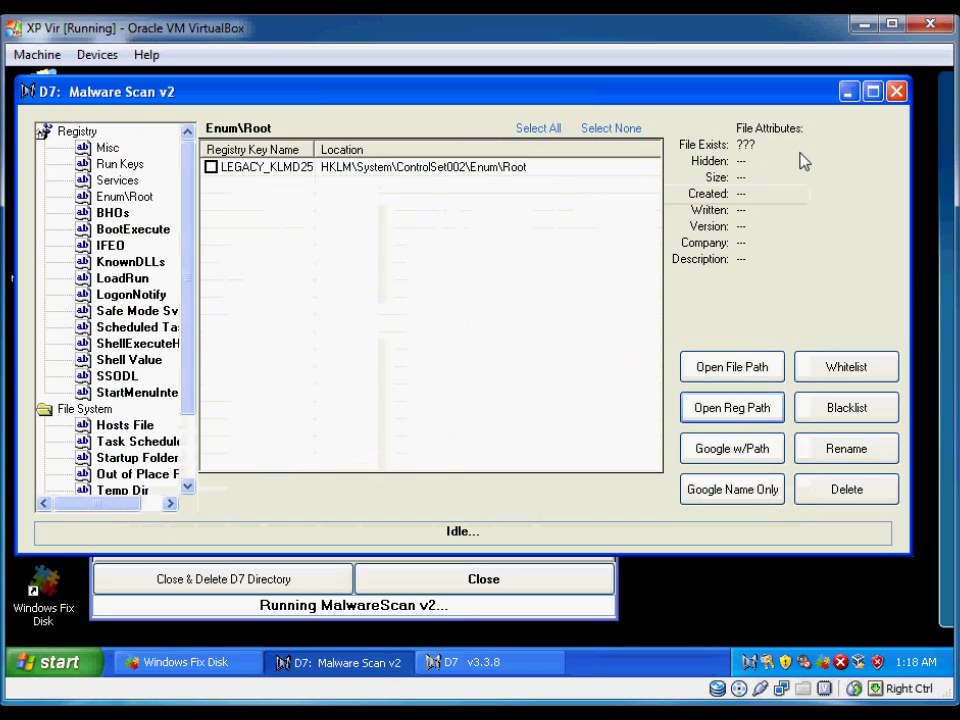
{"action": "left_click", "coordinate": [124, 197]}
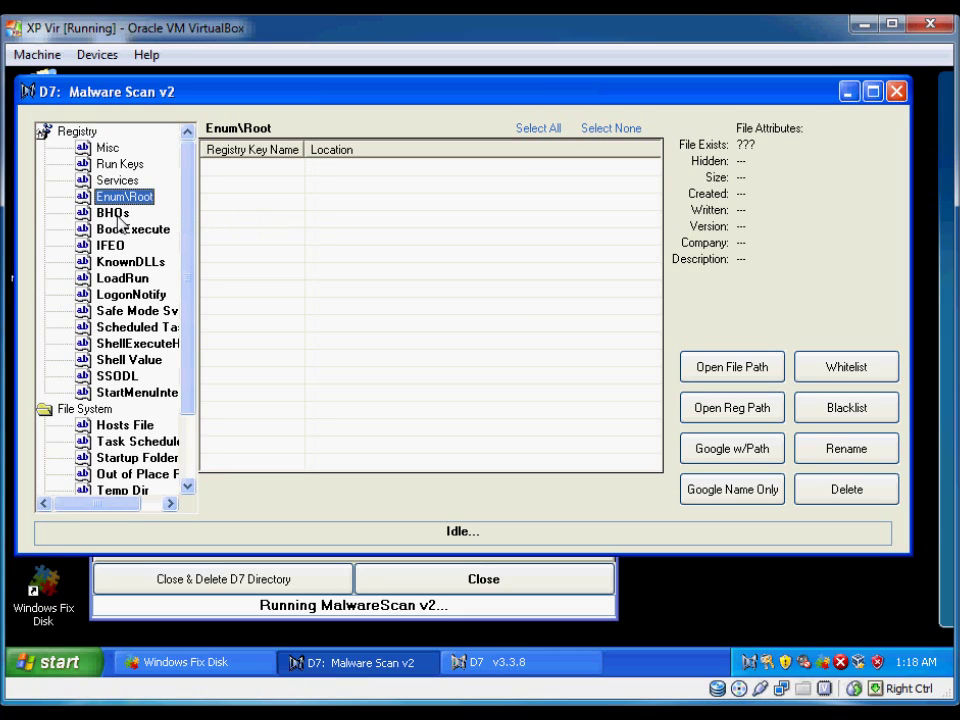
Scan the remaining Registry nodes one by one, from BHOs through StartMenuInternet, and check each for suspicious entries
{"action": "left_click", "coordinate": [113, 213]}
{"action": "left_click", "coordinate": [128, 230]}
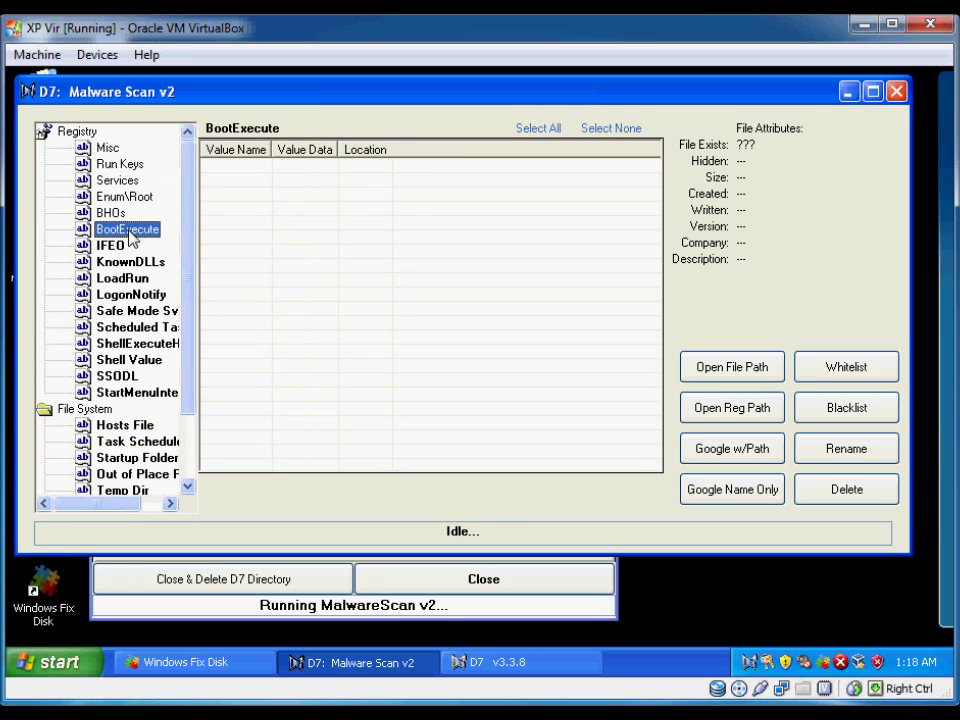
{"action": "key", "text": "Down"}
{"action": "key", "text": "Down"}
{"action": "key", "text": "Down"}
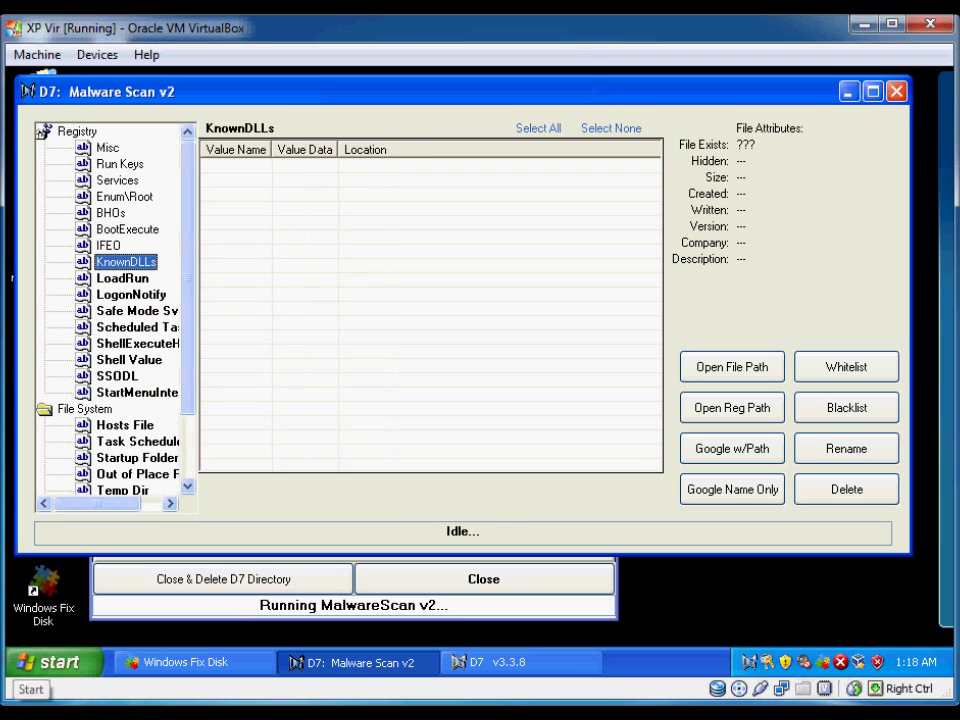
{"action": "key", "text": "Down"}
{"action": "key", "text": "Down"}
{"action": "key", "text": "Down"}
{"action": "key", "text": "Down"}
{"action": "key", "text": "Down"}
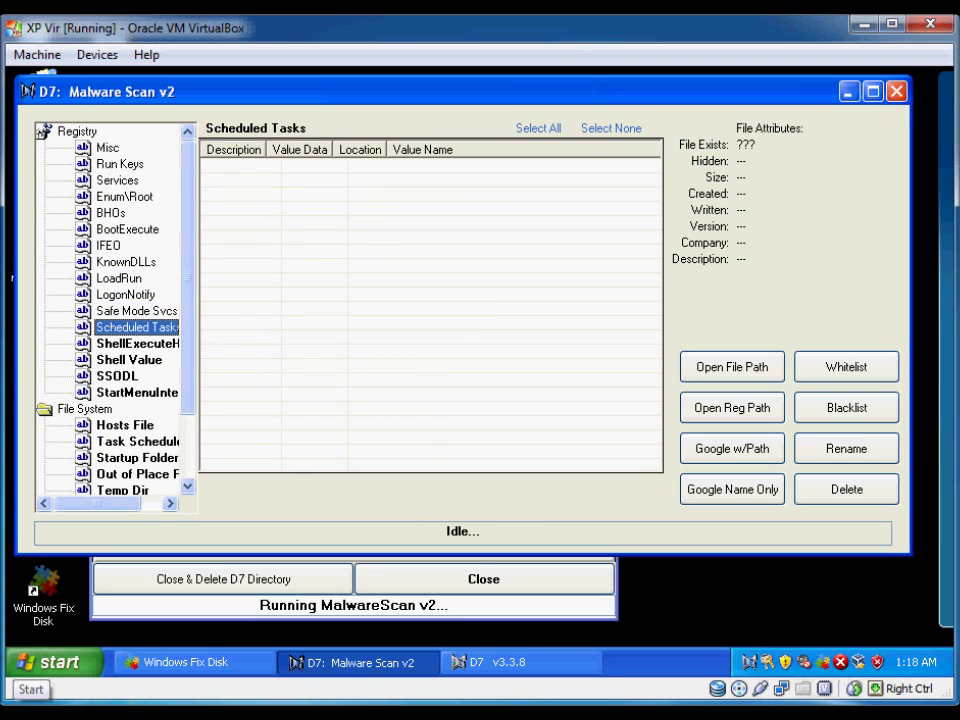
{"action": "key", "text": "Down"}
{"action": "key", "text": "Down"}
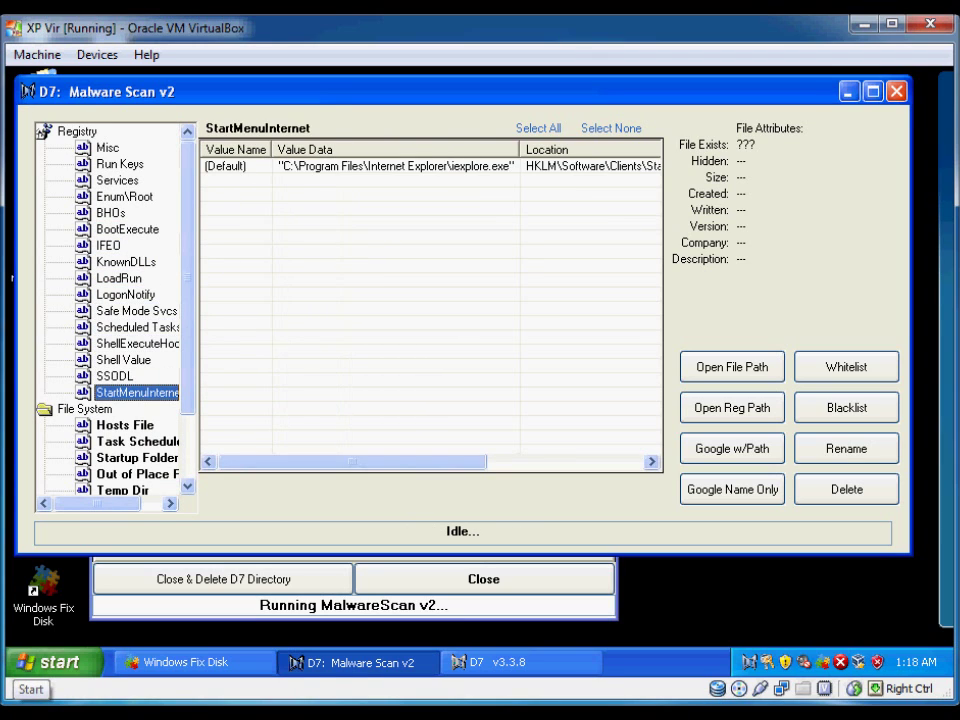
Open the Hosts File node, dismiss the fake hard disk error alert, and overwrite the hosts file with the default one
{"action": "key", "text": "Down"}
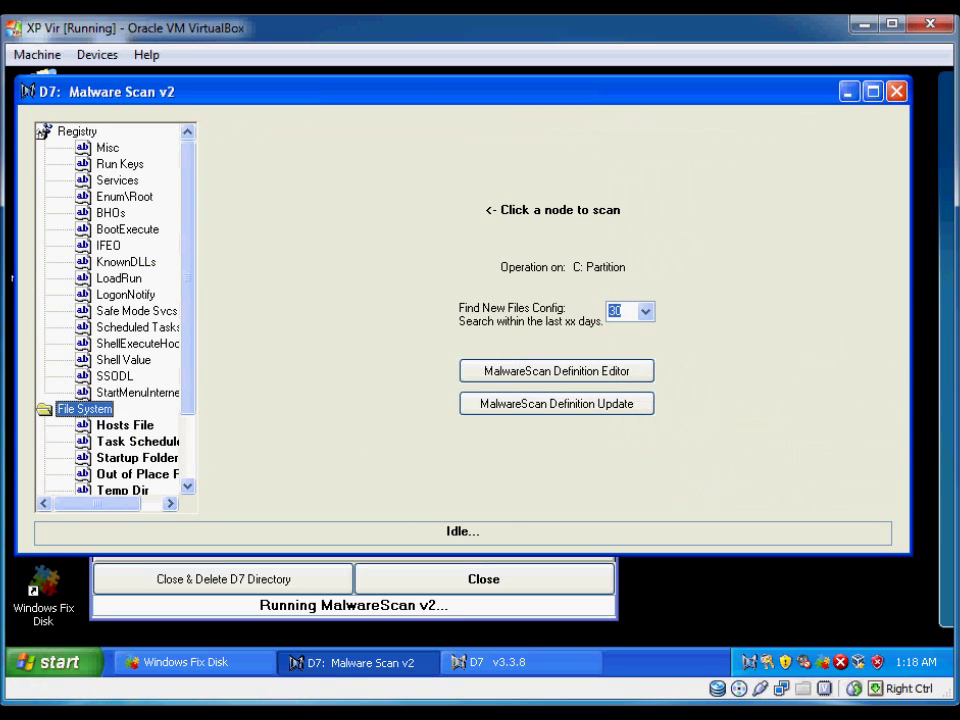
{"action": "key", "text": "Down"}
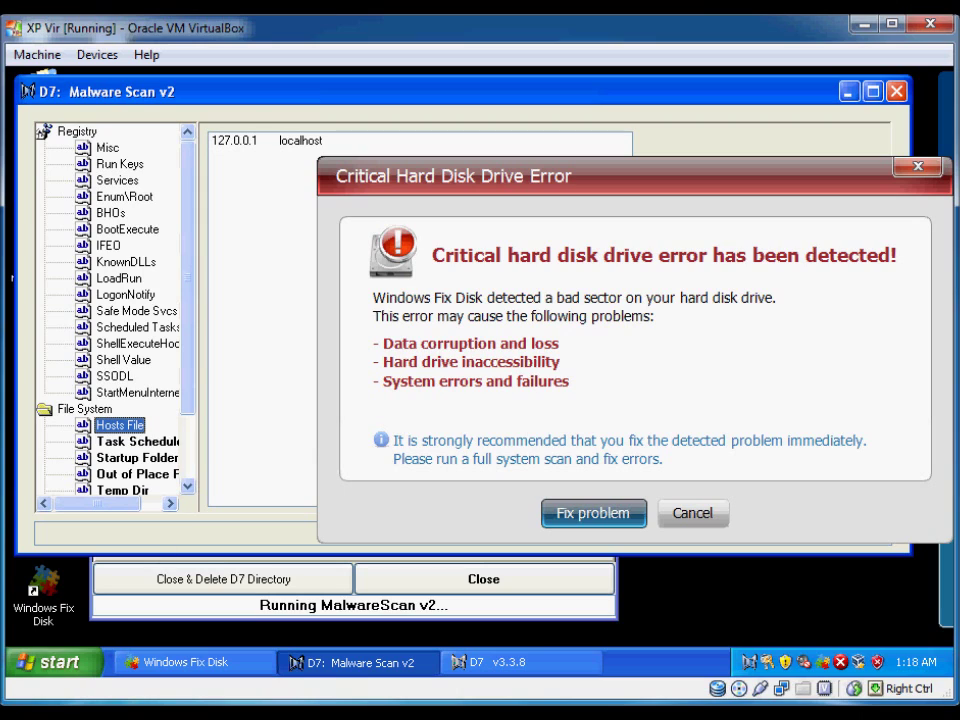
{"action": "left_click", "coordinate": [692, 513]}
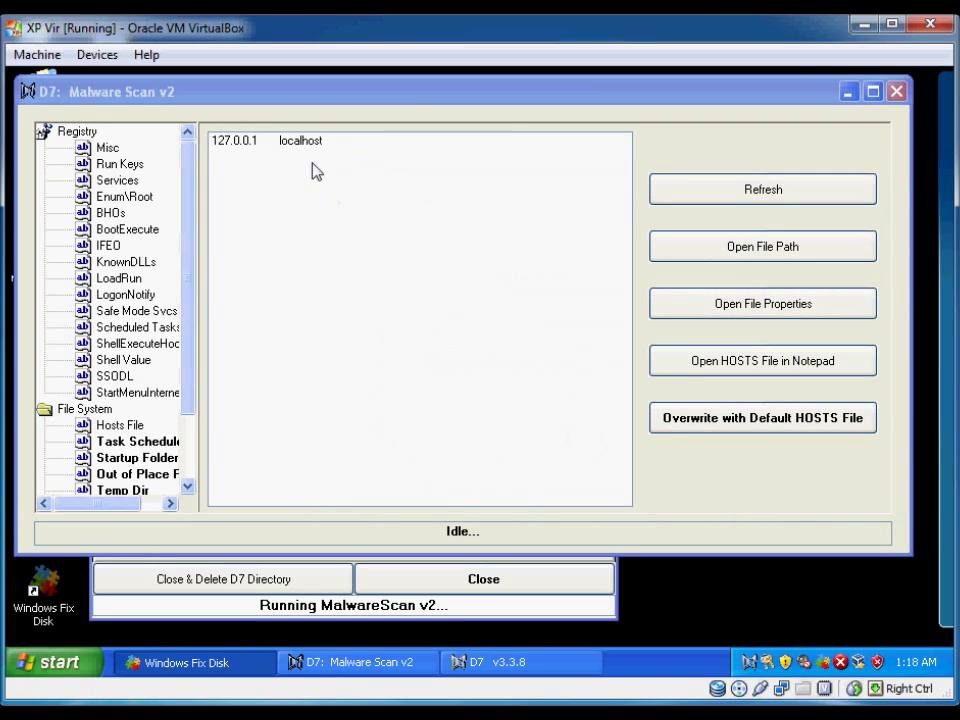
{"action": "left_click", "coordinate": [755, 421]}
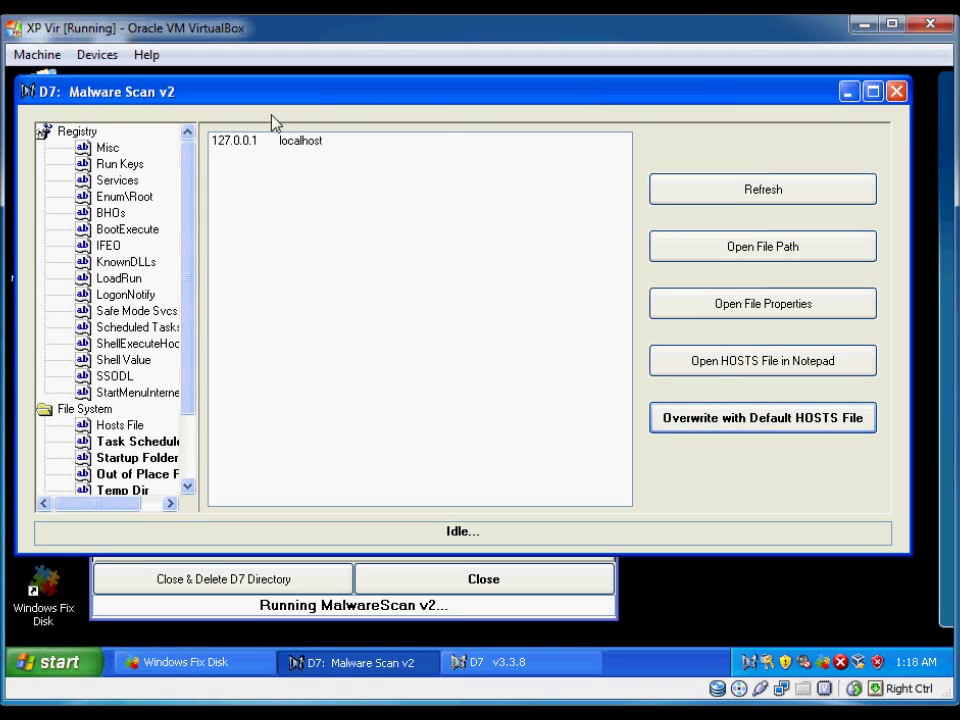
{"action": "left_click", "coordinate": [236, 145]}
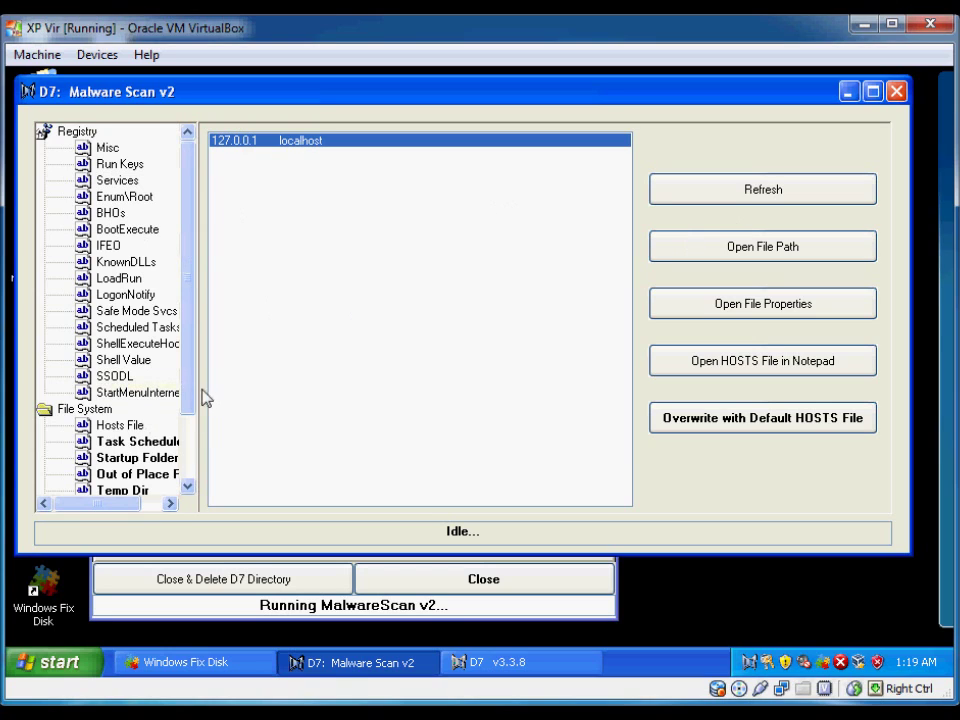
Scan the Task Scheduler and Startup Folders nodes under File System for malicious entries
{"action": "left_click_drag", "start_coordinate": [190, 405], "coordinate": [193, 465]}
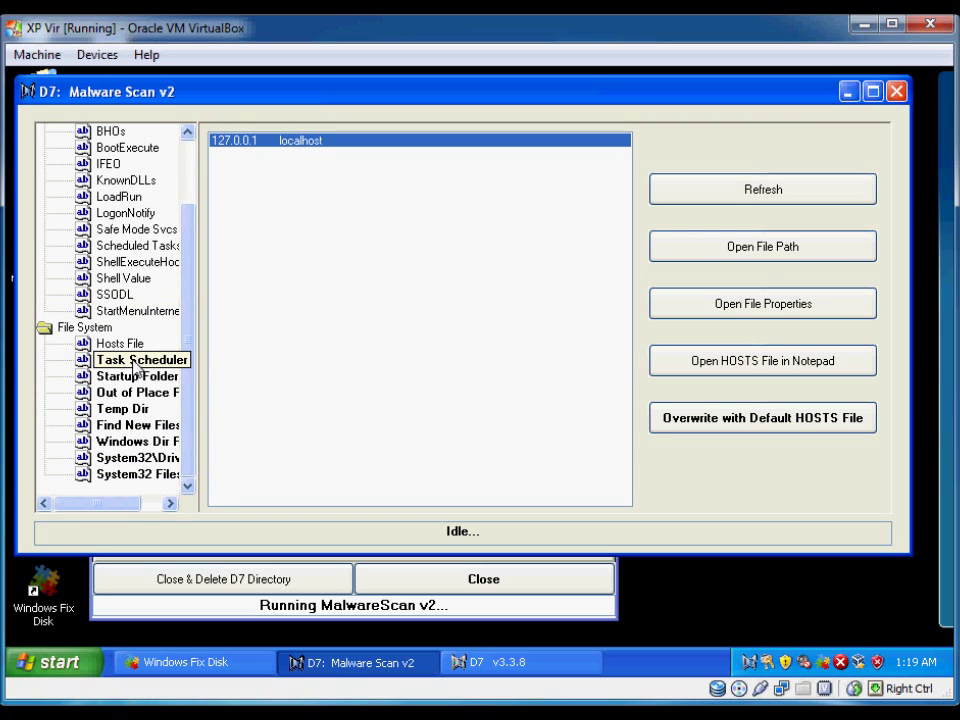
{"action": "left_click", "coordinate": [134, 360]}
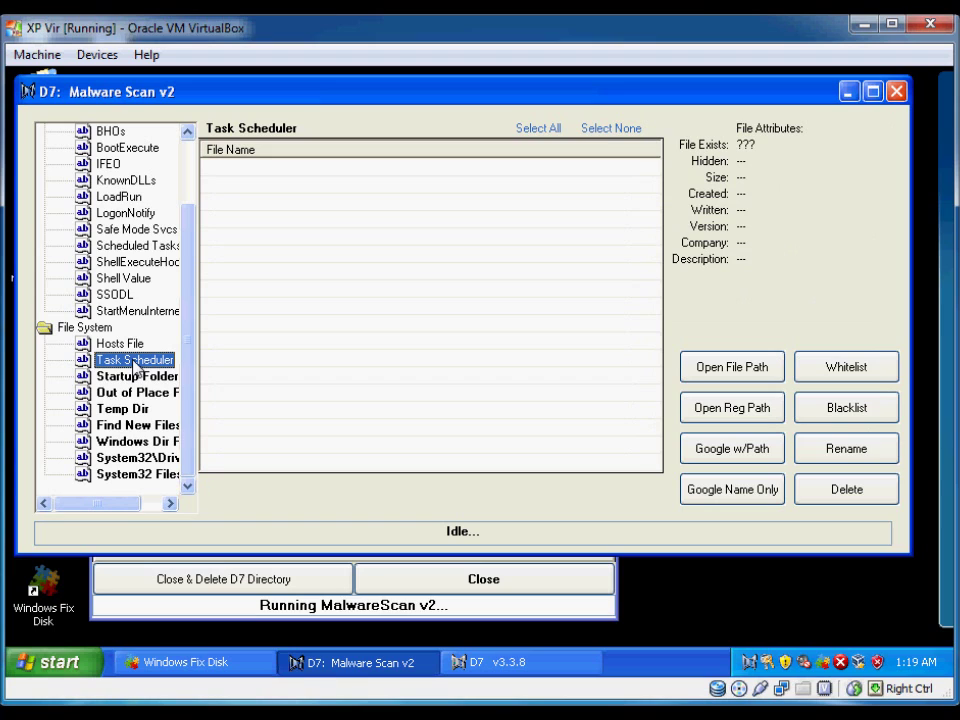
{"action": "left_click", "coordinate": [134, 376]}
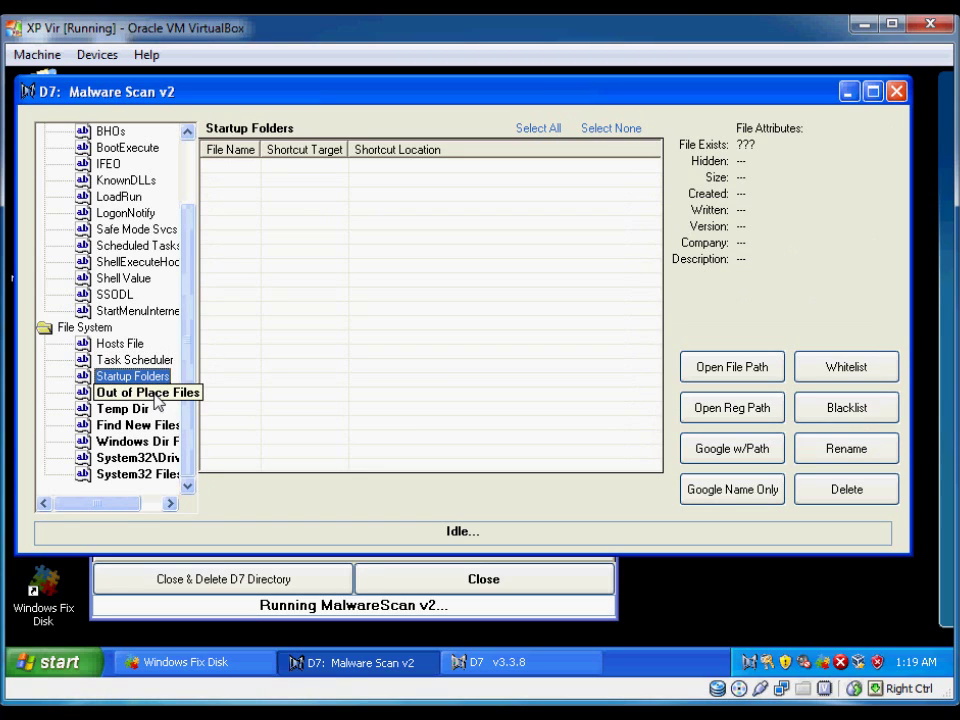
Scan for Out of Place Files, delete 16375604.exe from All Users\Application Data, and check the desktop for the rogue program
{"action": "left_click", "coordinate": [160, 393]}
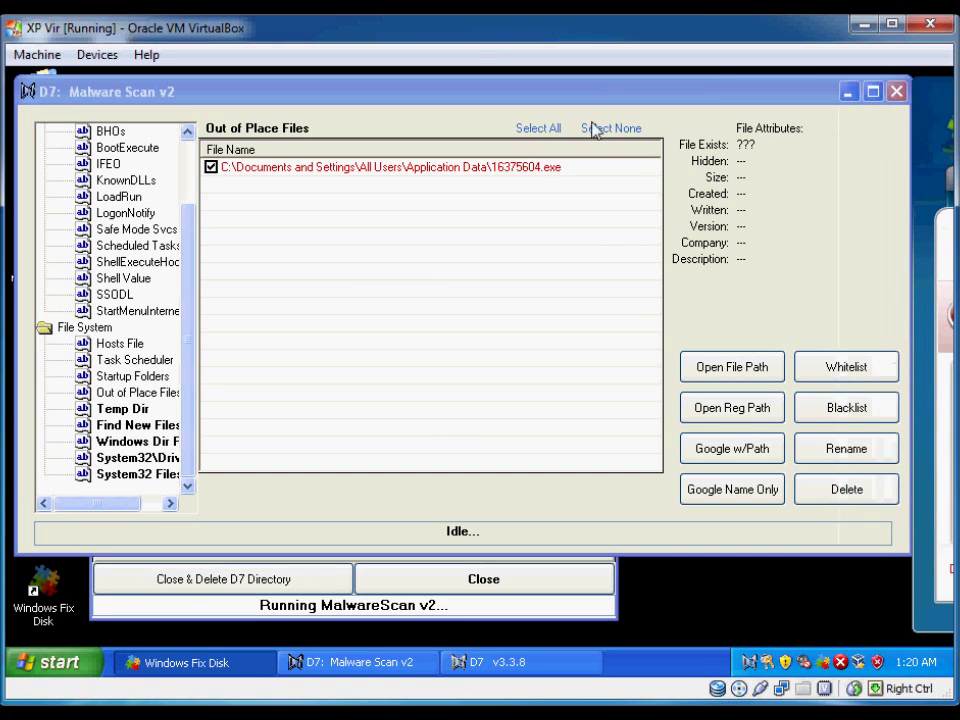
{"action": "left_click", "coordinate": [532, 170]}
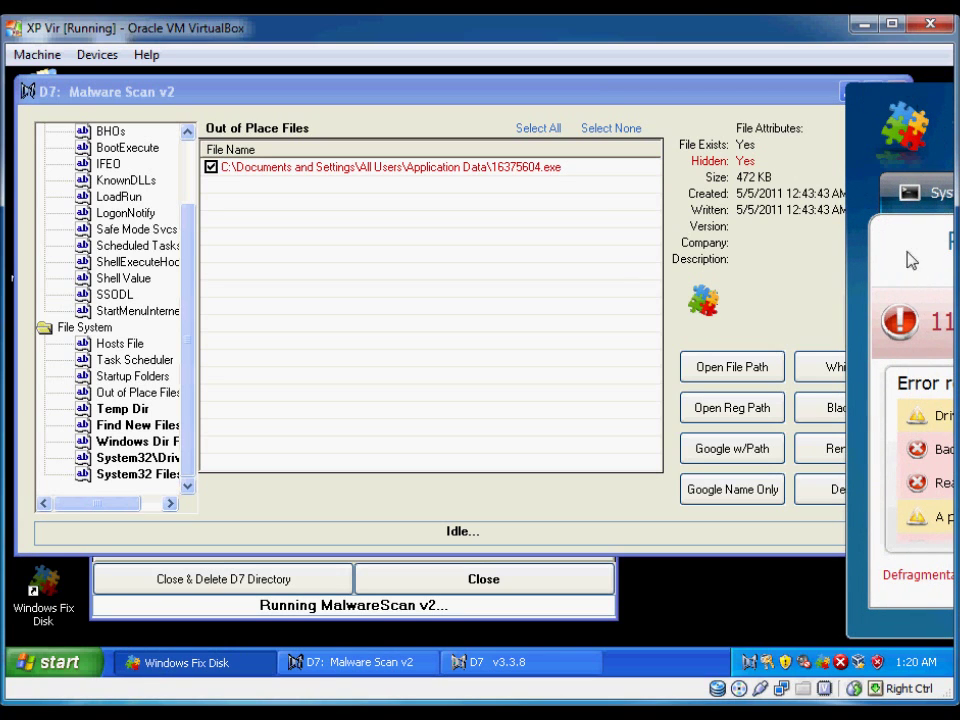
{"action": "left_click", "coordinate": [813, 490]}
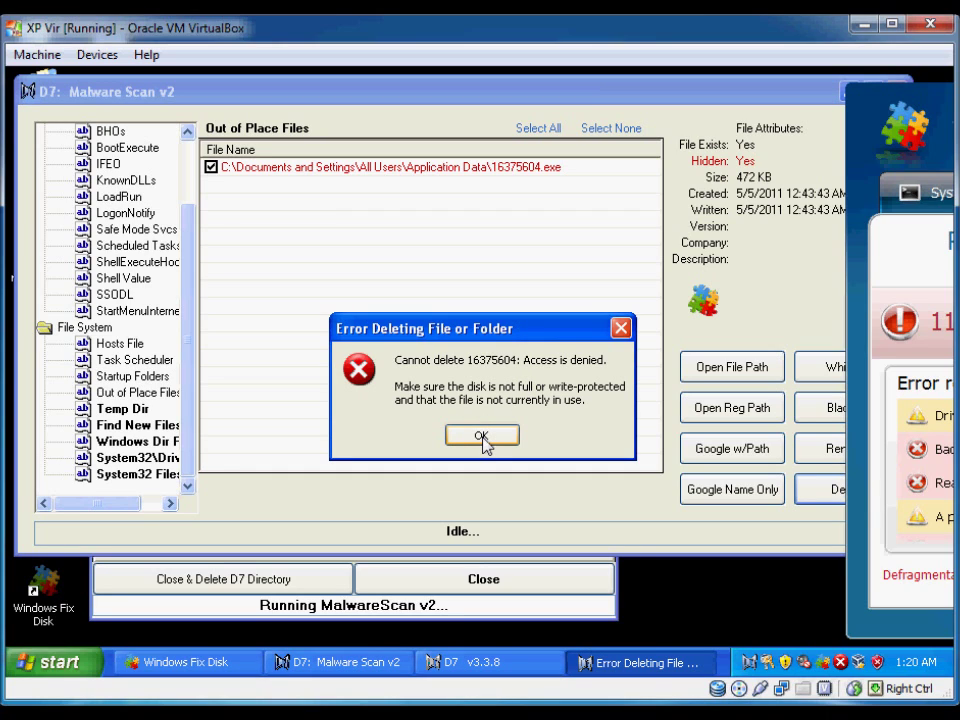
{"action": "left_click", "coordinate": [481, 438]}
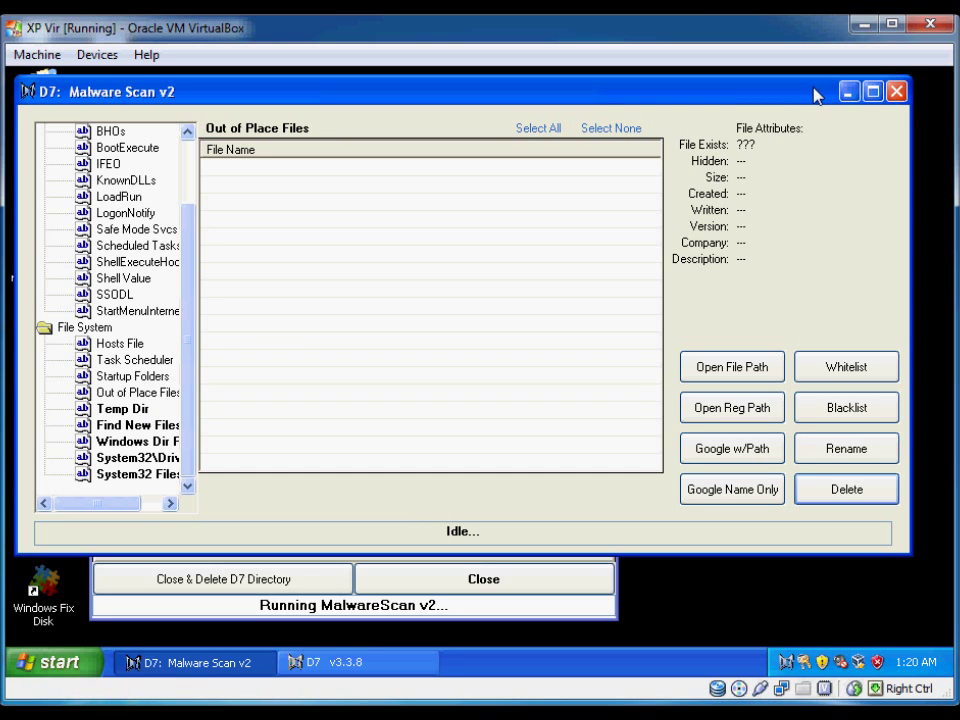
{"action": "left_click", "coordinate": [850, 94]}
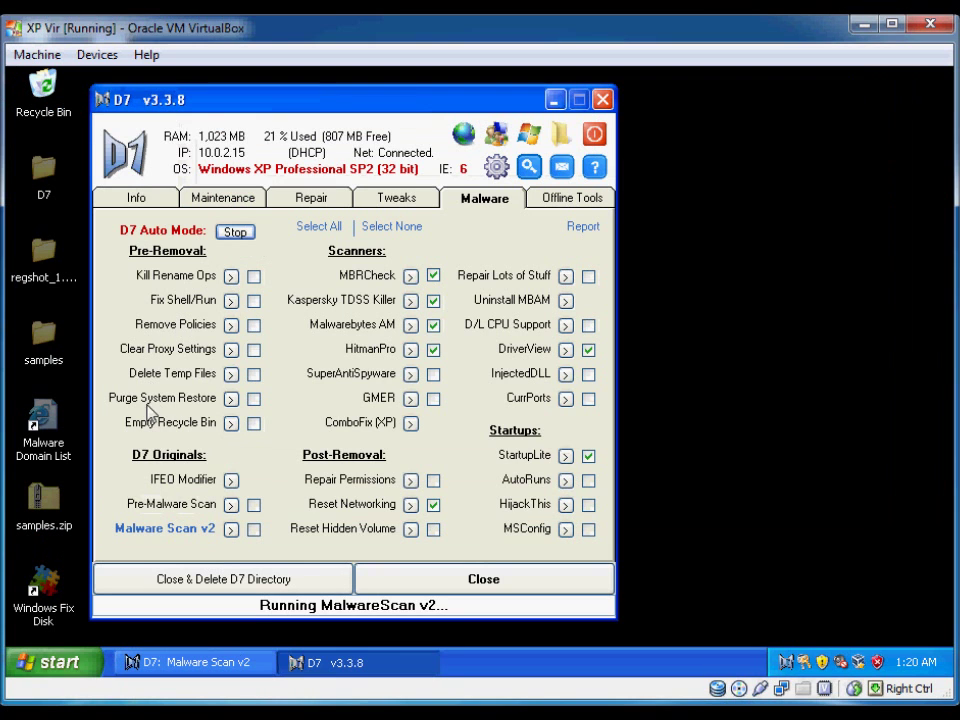
{"action": "left_click", "coordinate": [262, 664]}
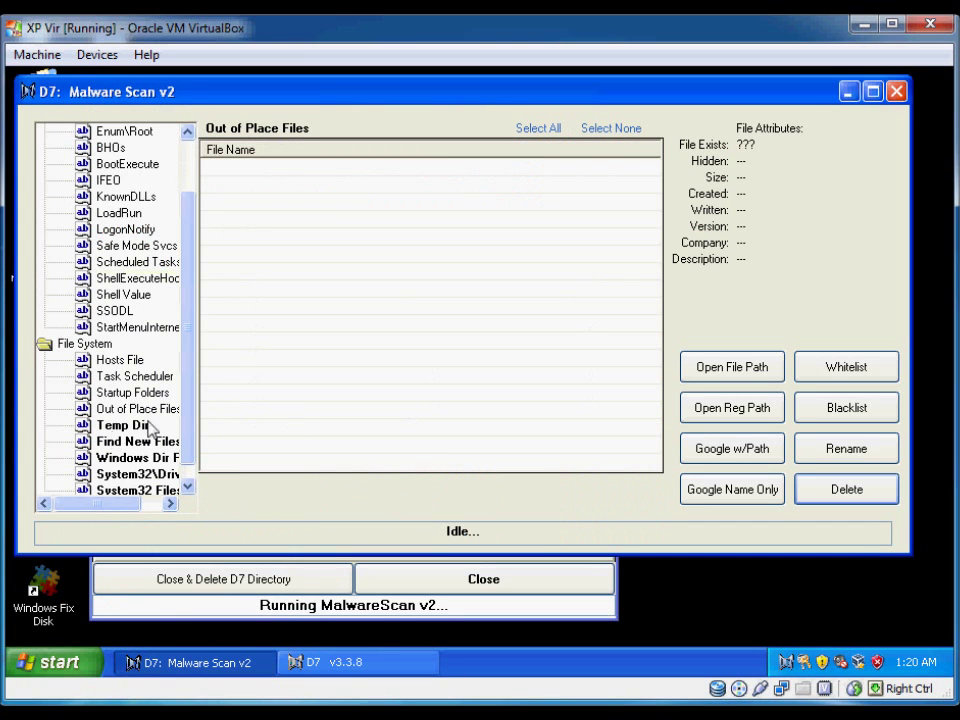
Scan the Temp Dir and Find New Files nodes and review the recently created files
{"action": "left_click", "coordinate": [128, 426]}
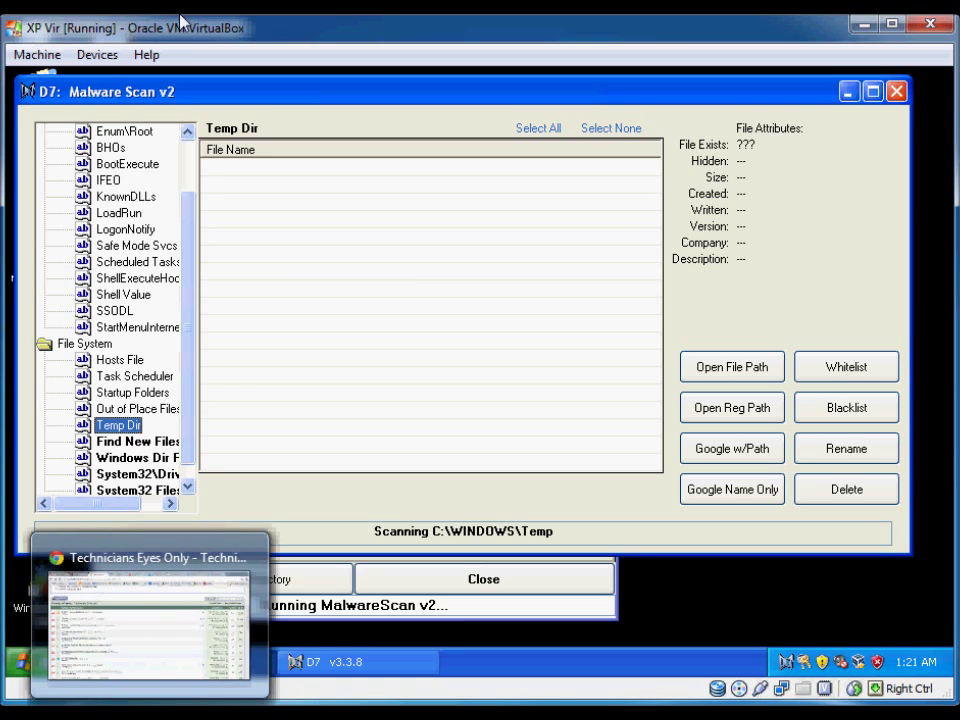
{"action": "left_click", "coordinate": [125, 445]}
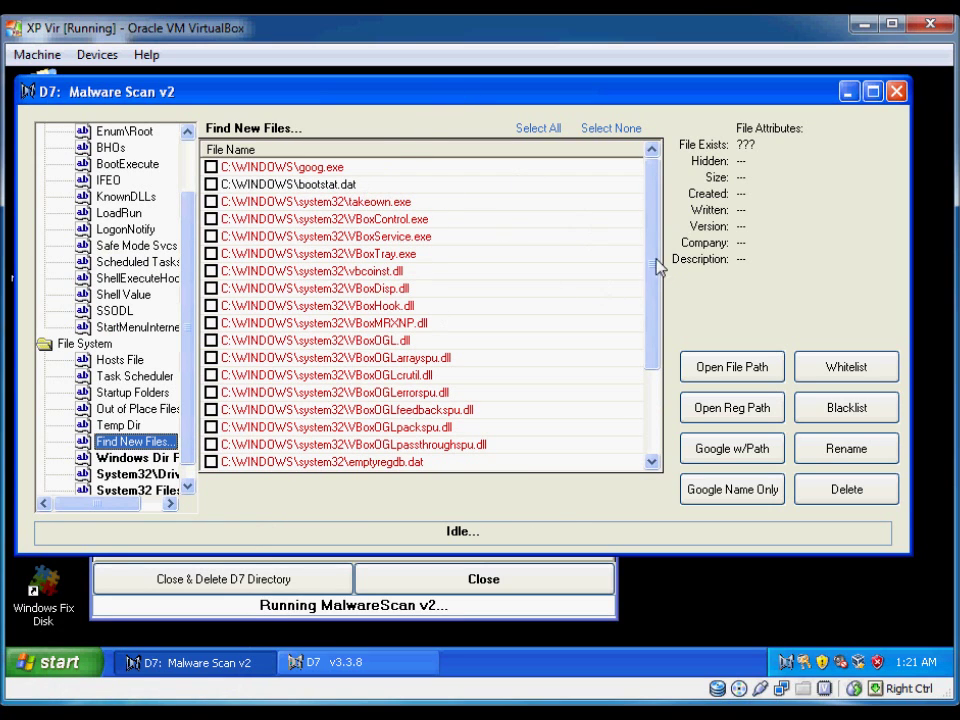
{"action": "mouse_move", "coordinate": [660, 264]}
{"action": "left_mouse_down"}
{"action": "mouse_move", "coordinate": [656, 332]}
{"action": "mouse_move", "coordinate": [656, 262]}
{"action": "left_mouse_up"}
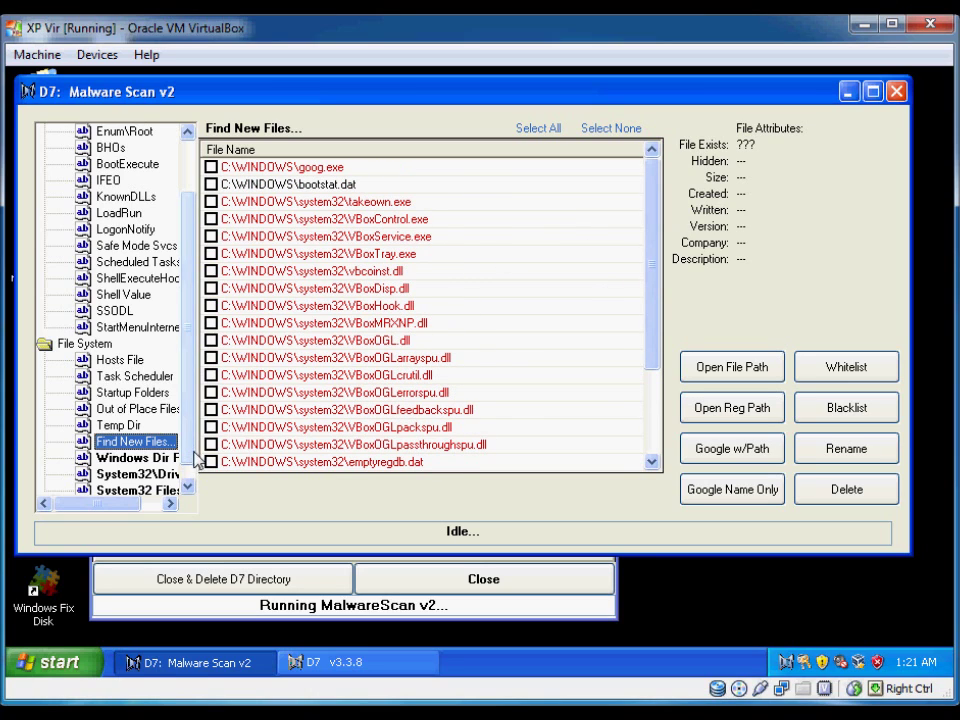
Scan the Windows Dir Files and System32\Drivers nodes, and start the long System32 Files scan
{"action": "scroll", "coordinate": [190, 470], "scroll_direction": "down", "scroll_amount": 1}
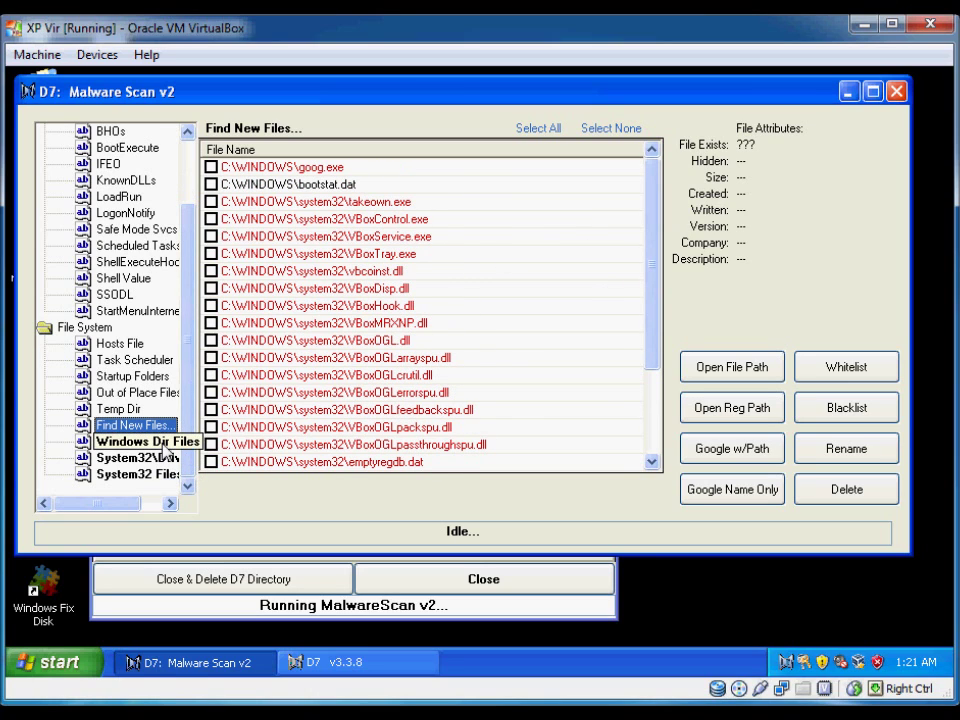
{"action": "left_click", "coordinate": [160, 443]}
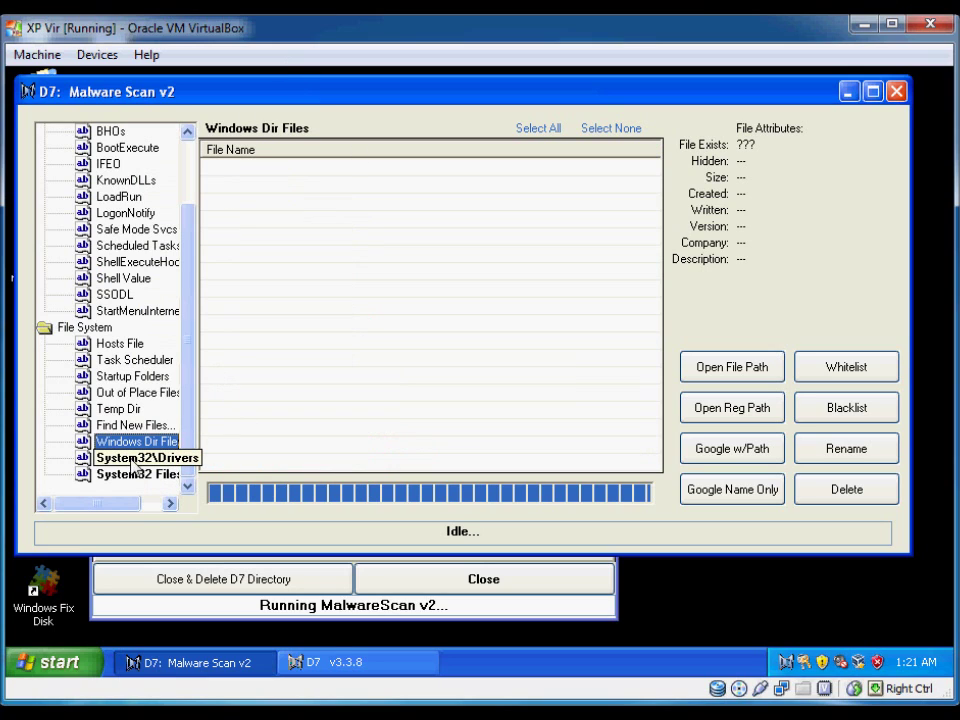
{"action": "left_click", "coordinate": [133, 459]}
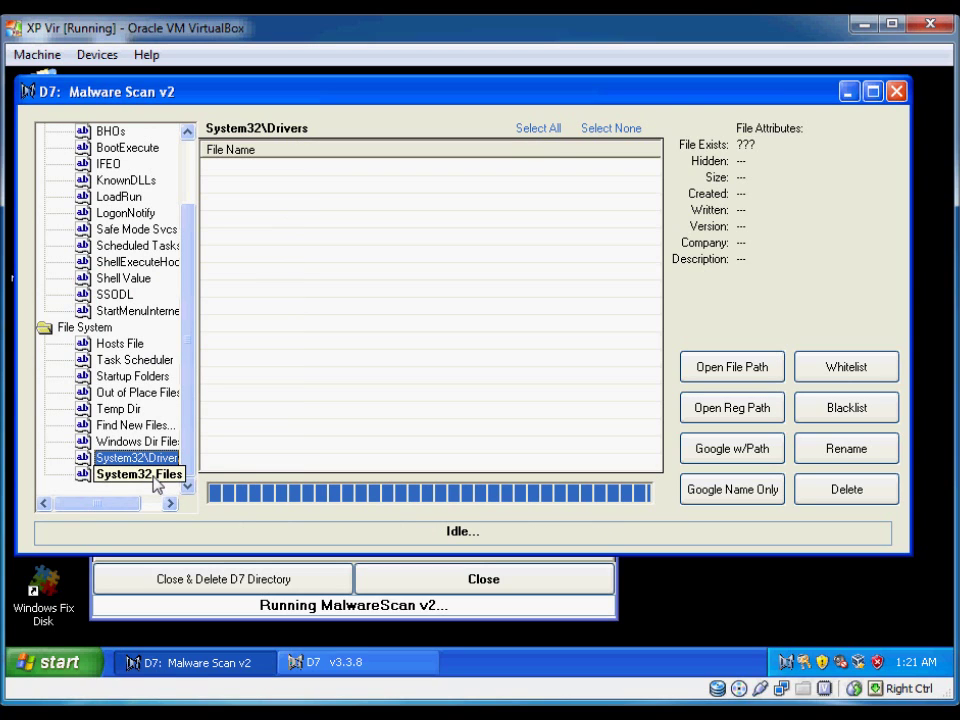
{"action": "left_click", "coordinate": [150, 476]}
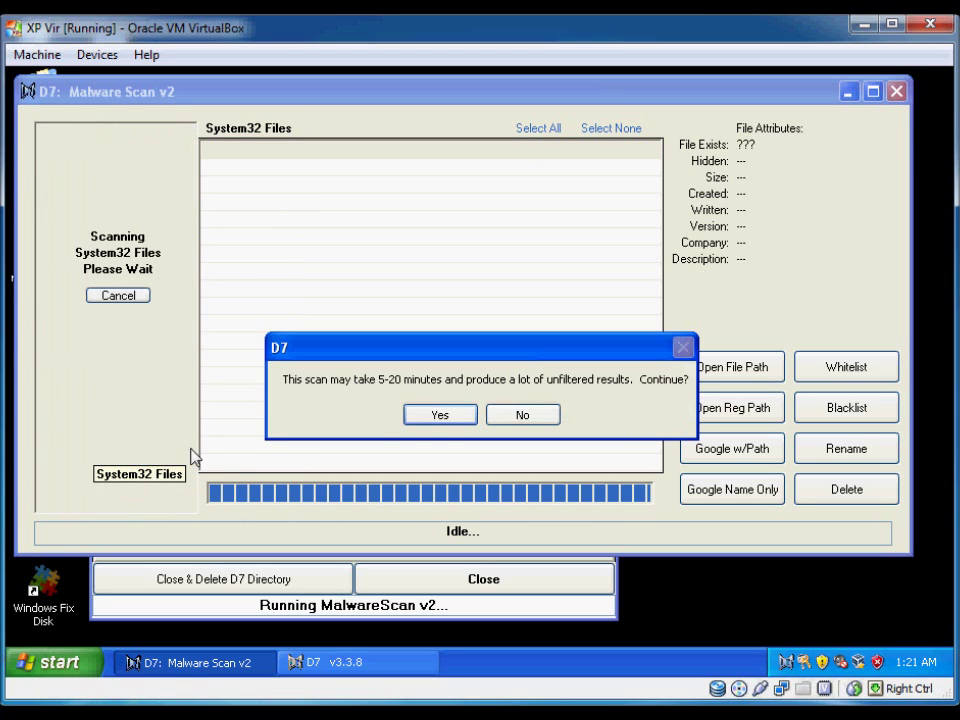
{"action": "left_click", "coordinate": [441, 418]}
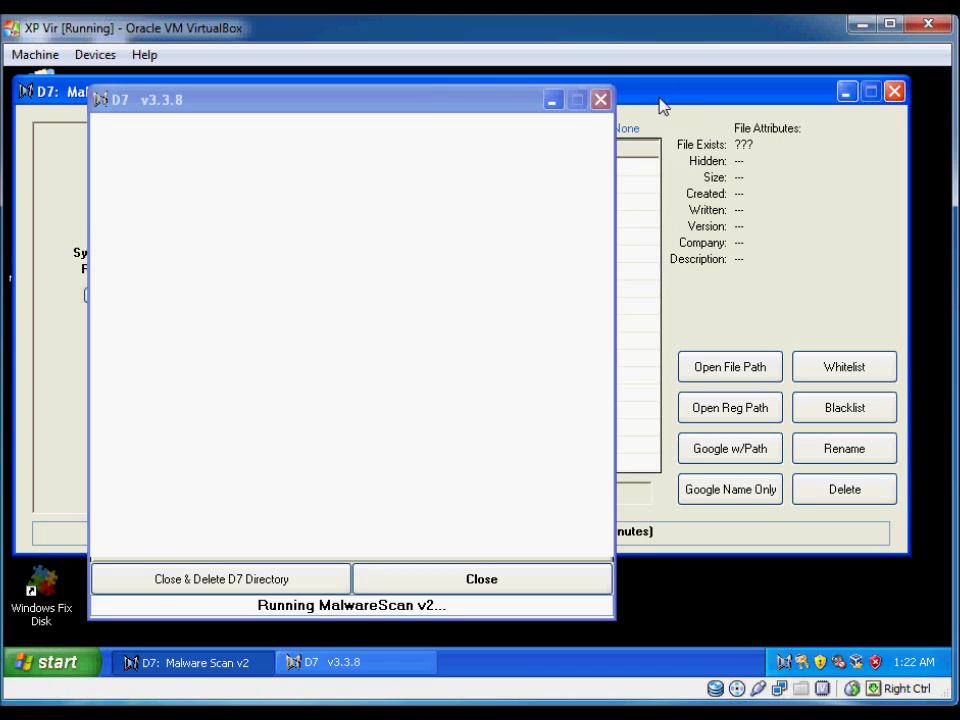
{"action": "left_click", "coordinate": [700, 100]}
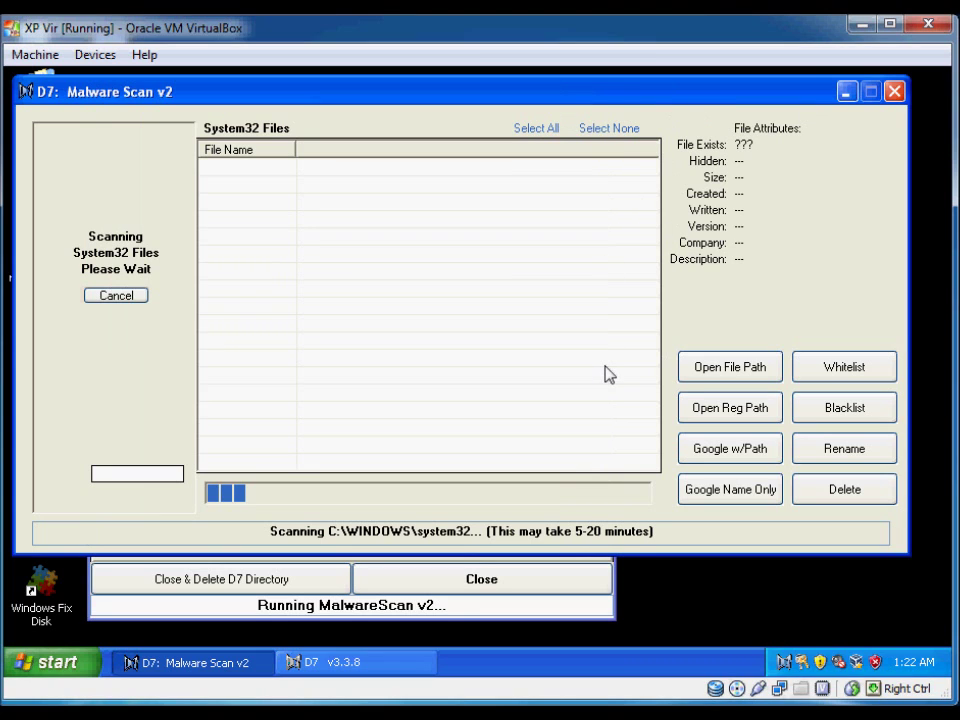